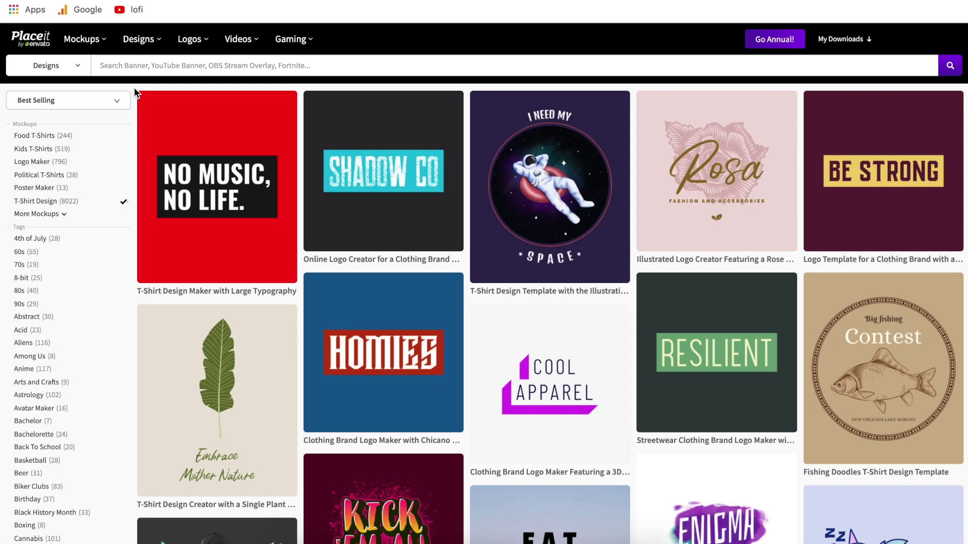
- Scroll the T-Shirt Design results, then return to the Best Selling Mockups catalogue
scroll(468, 130, "down", 10)
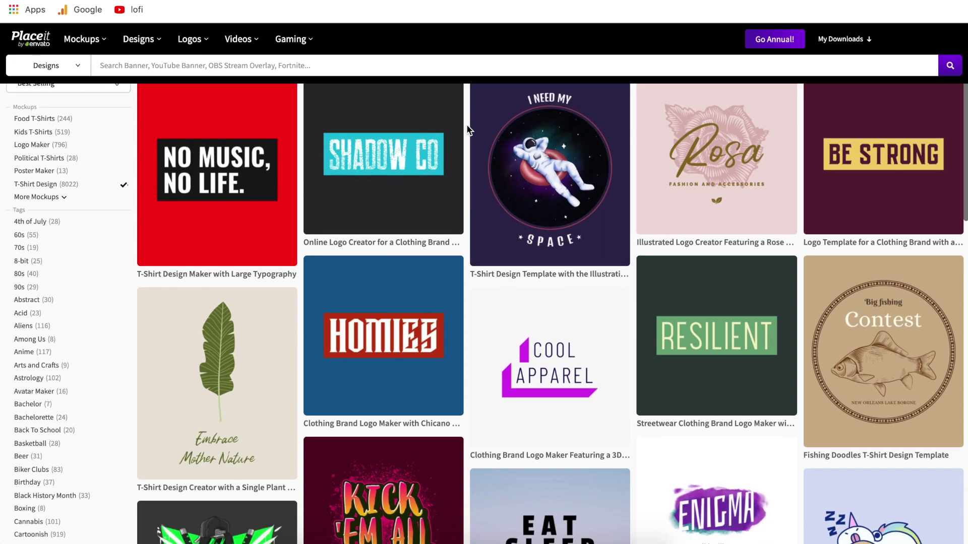
scroll(467, 130, "down", 4)
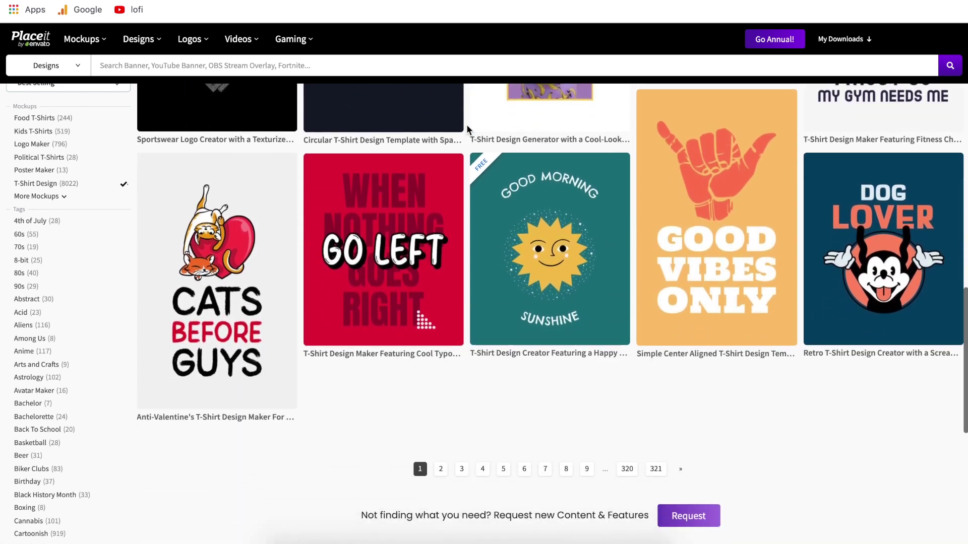
scroll(467, 126, "up", 1)
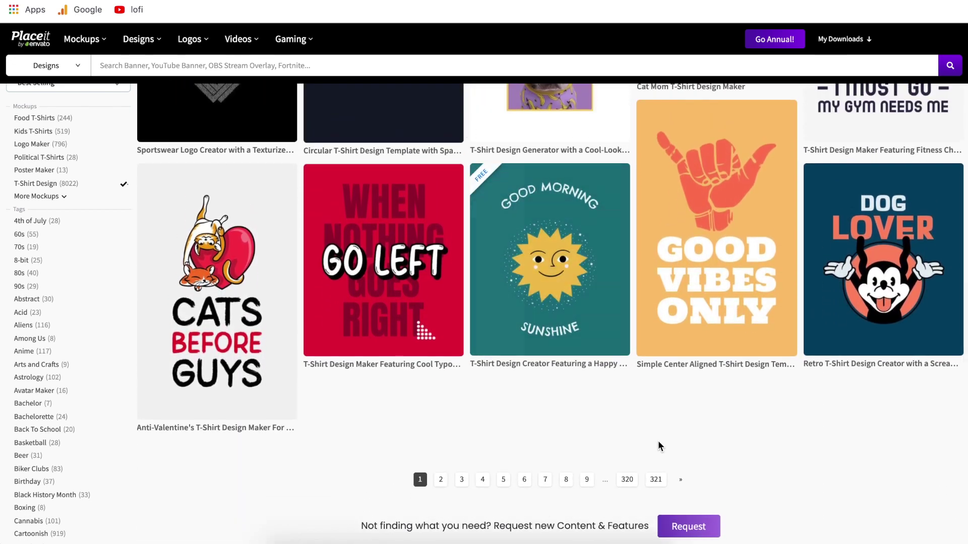
scroll(781, 445, "up", 3)
scroll(781, 446, "up", 4)
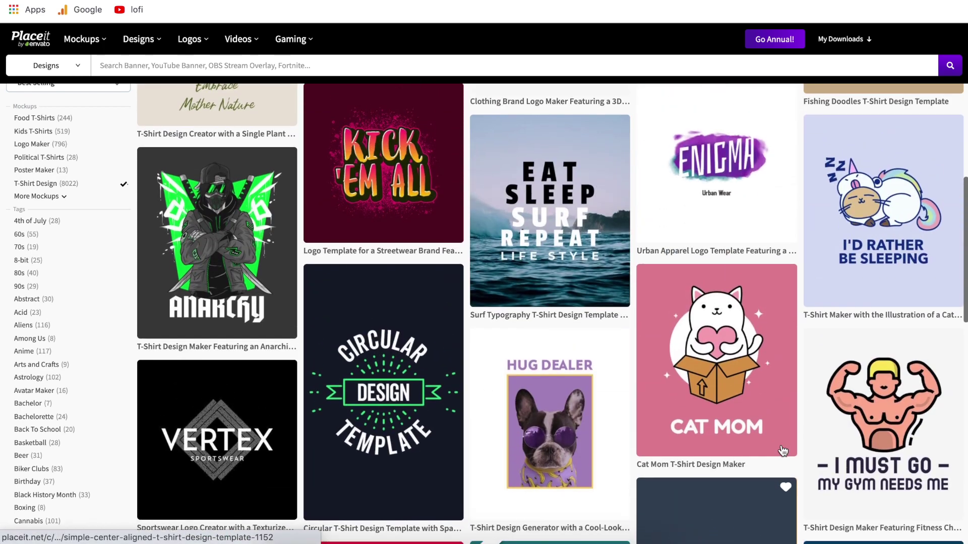
key("alt+Left")
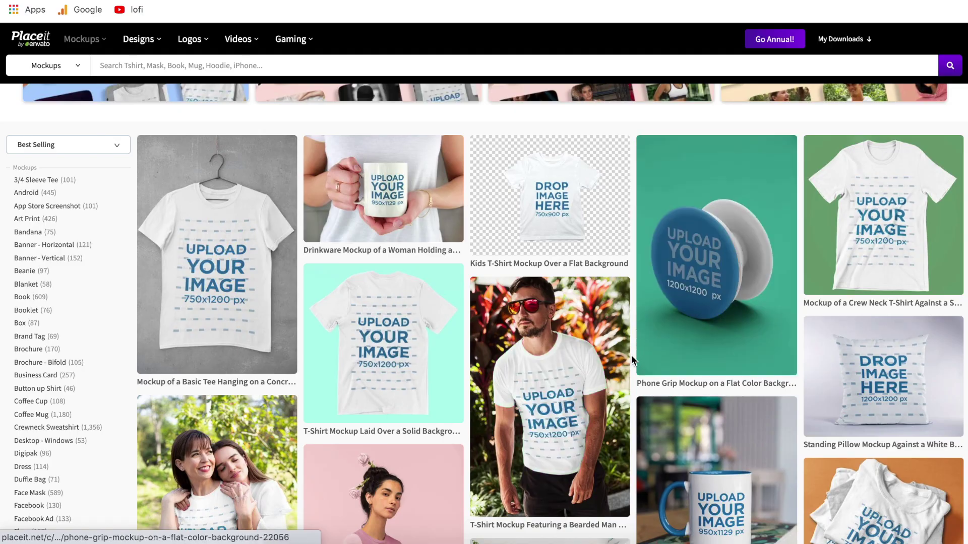
- Scroll down Placeit's home page past its featured template categories
scroll(631, 355, "down", 7)
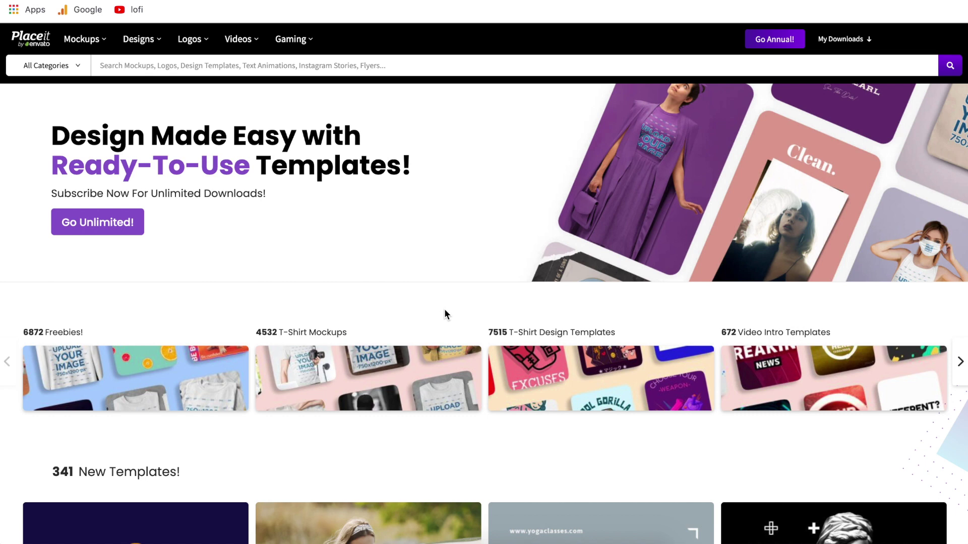
mouse_move(90, 43)
scroll(710, 318, "down", 1)
scroll(711, 319, "down", 8)
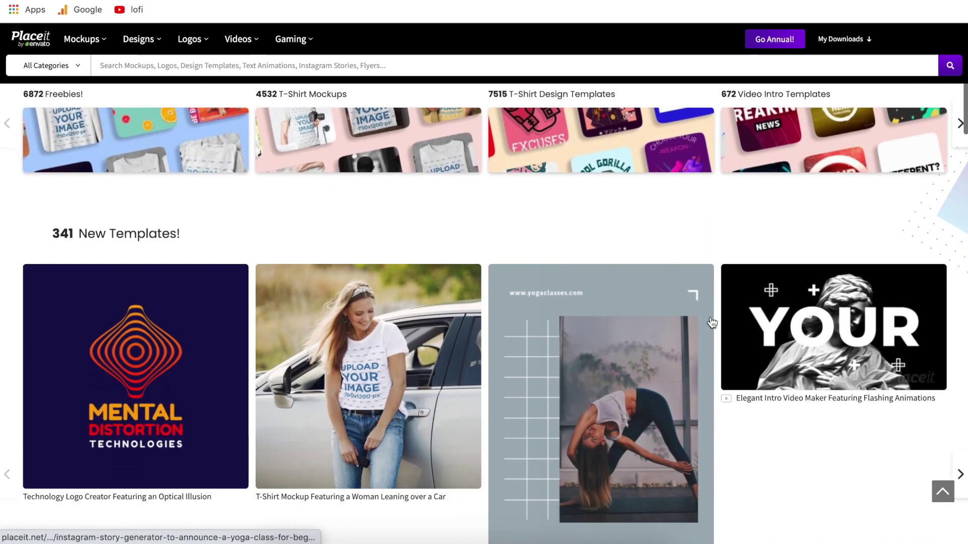
scroll(710, 320, "up", 8)
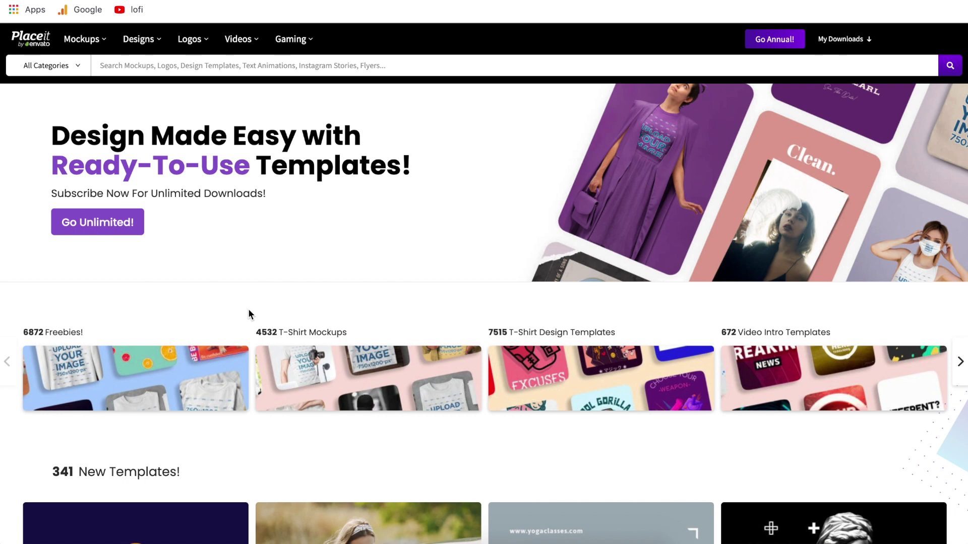
- Open T-Shirt Designs from the Designs menu and scroll the grid to the Anarchist Ninja card
mouse_move(151, 48)
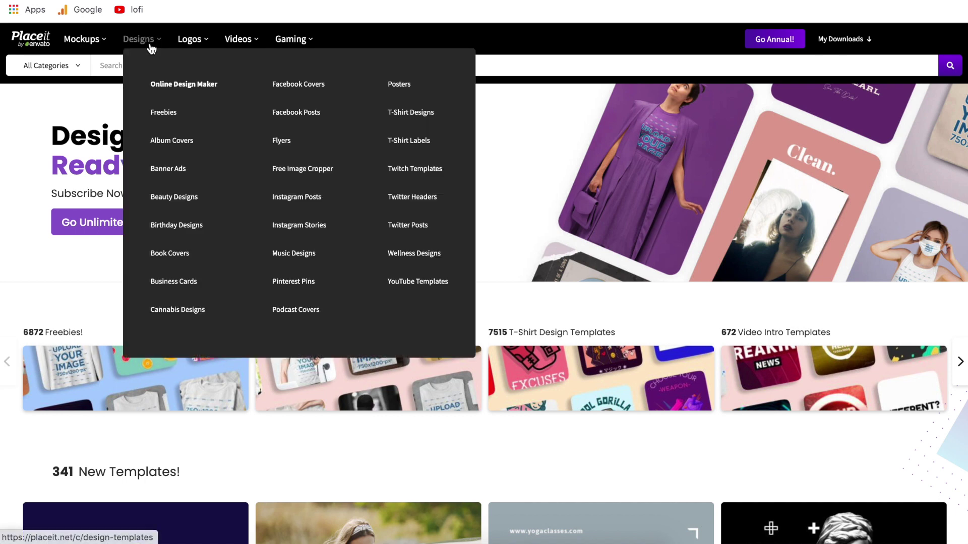
left_click(411, 112)
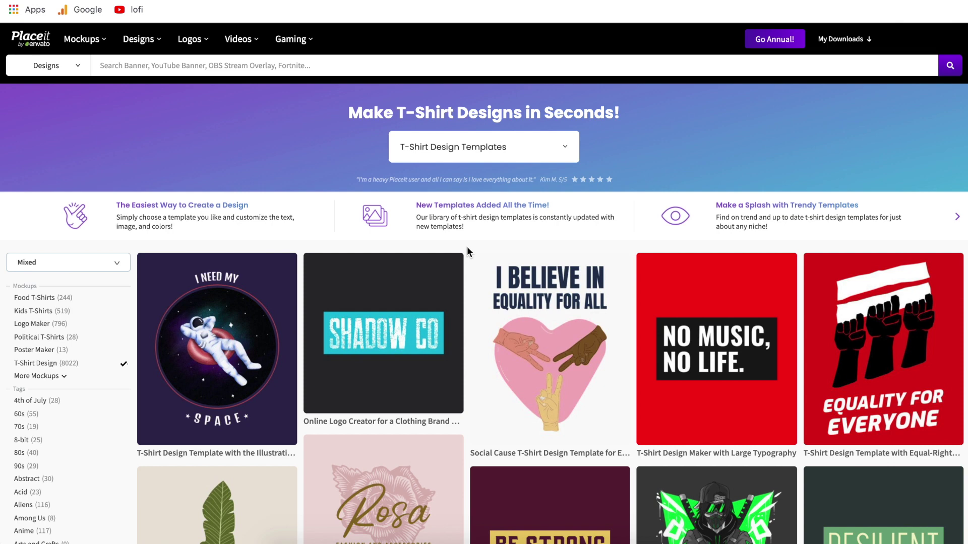
scroll(467, 246, "down", 5)
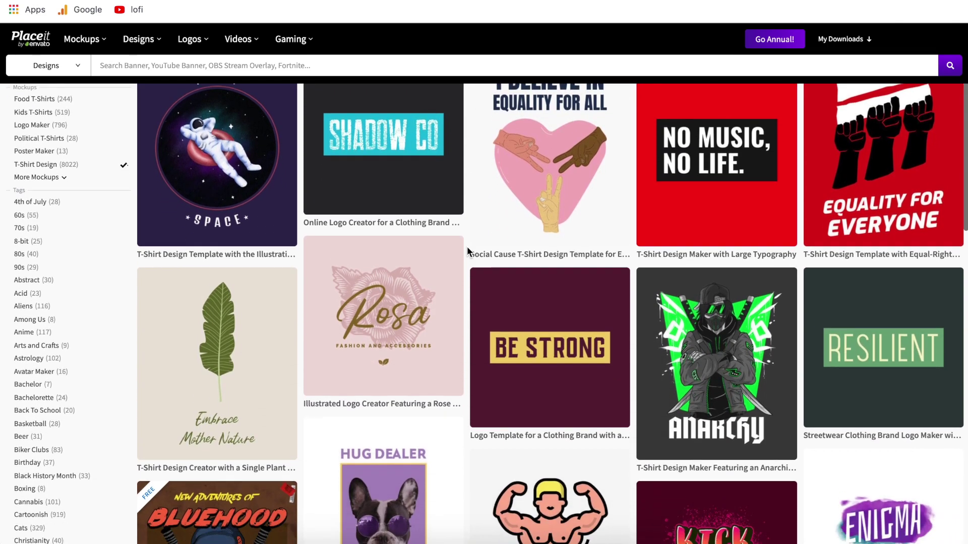
scroll(467, 246, "up", 5)
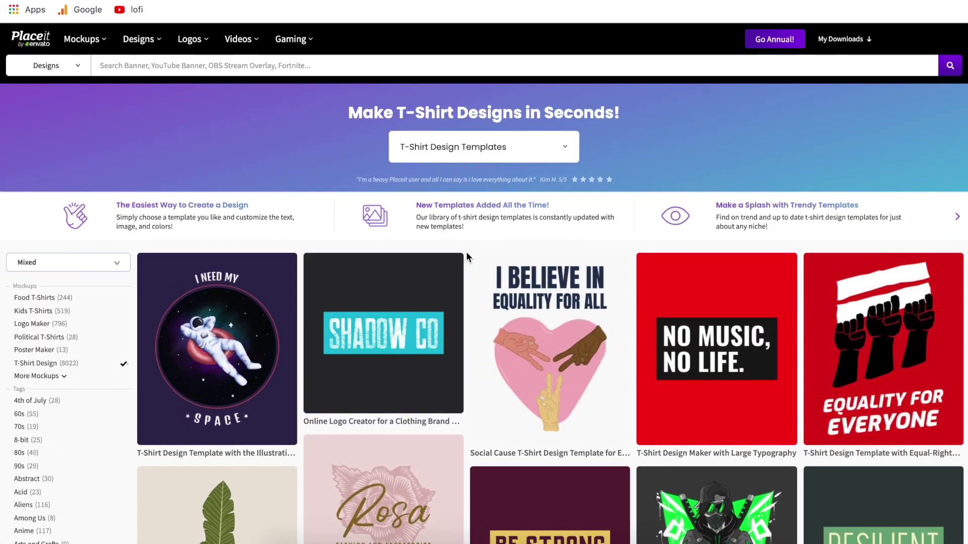
scroll(466, 253, "down", 3)
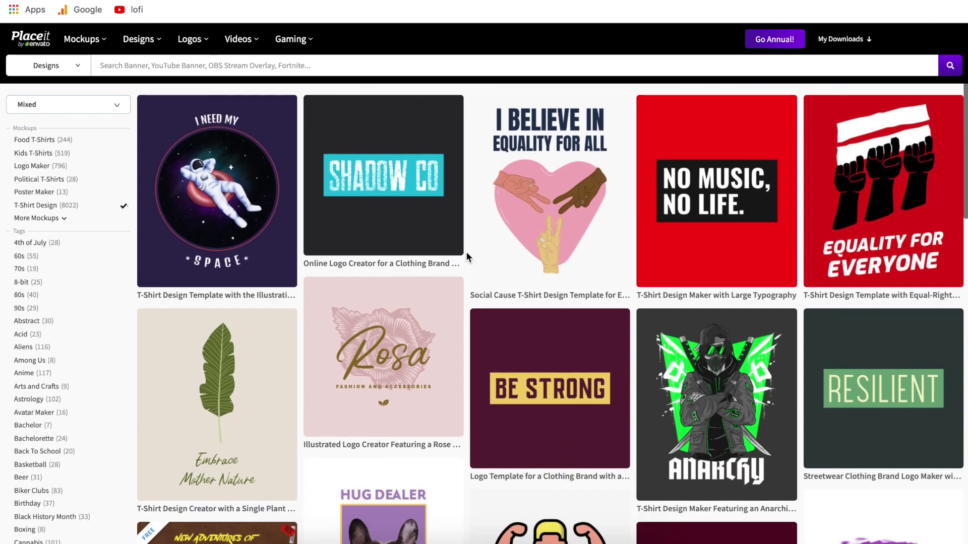
scroll(468, 262, "down", 2)
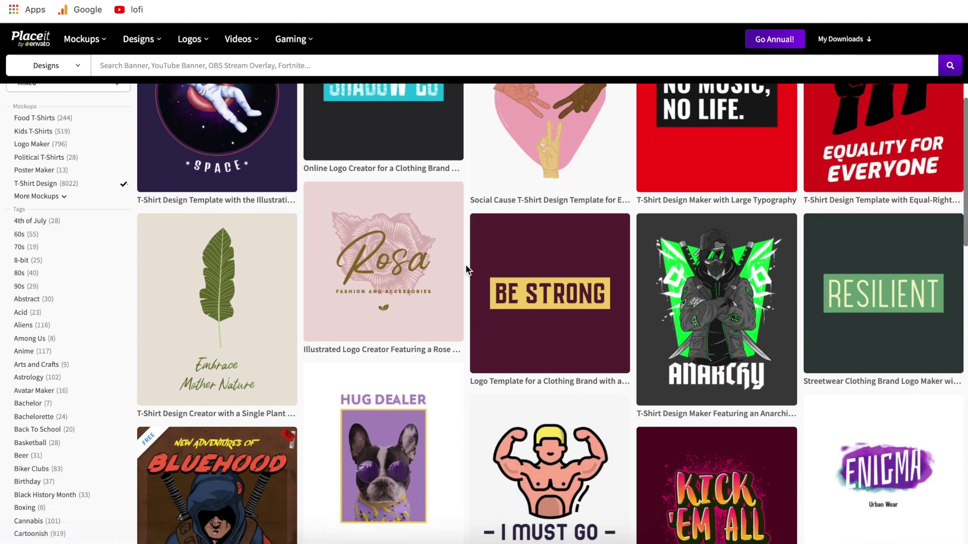
scroll(466, 270, "down", 5)
scroll(466, 270, "up", 4)
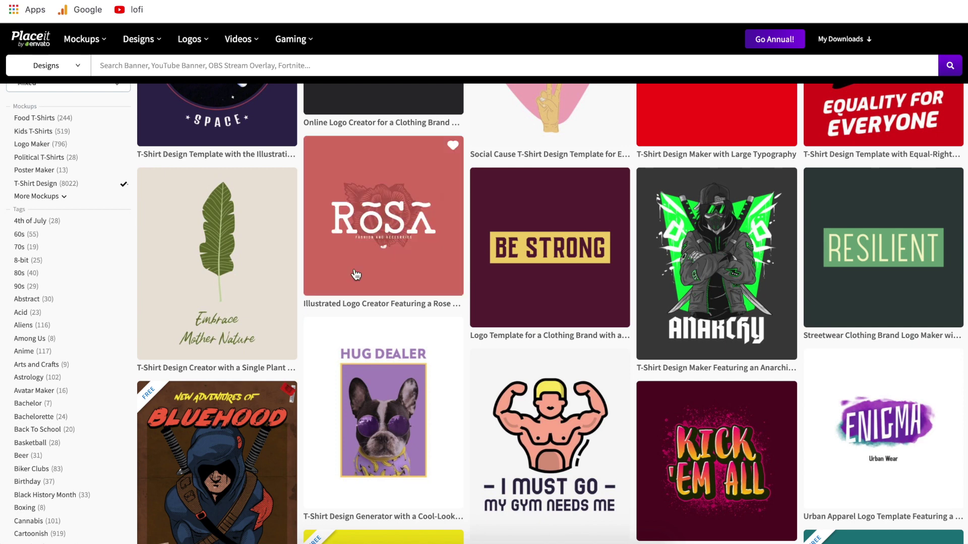
scroll(40, 400, "down", 4)
scroll(43, 407, "up", 4)
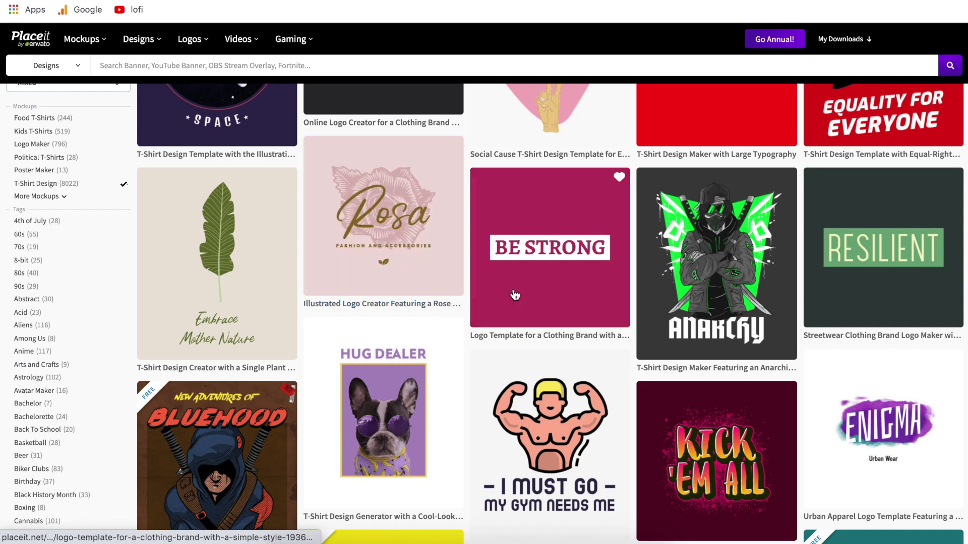
- Open the Anarchist Ninja template and toggle the first ANARCHY text layer, leaving it hidden
left_click(723, 281)
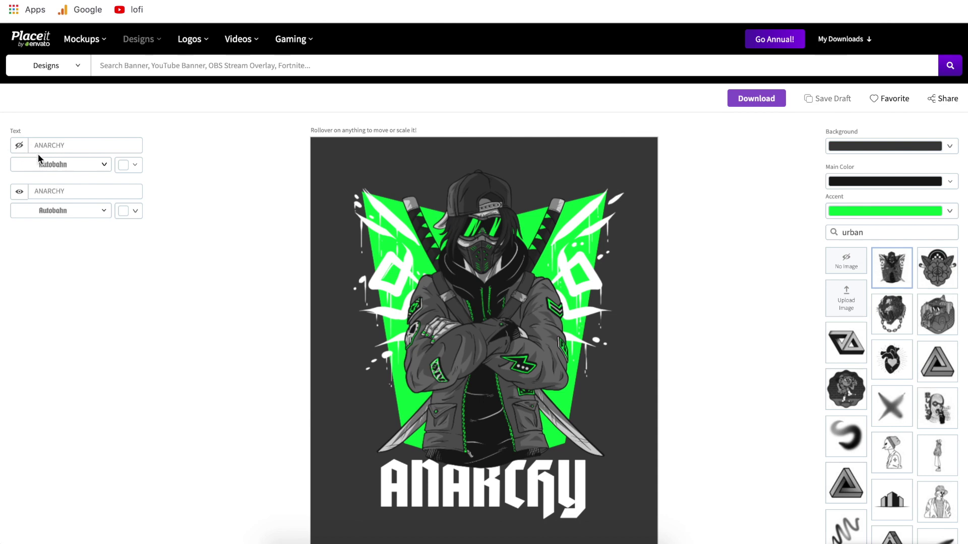
left_click(19, 146)
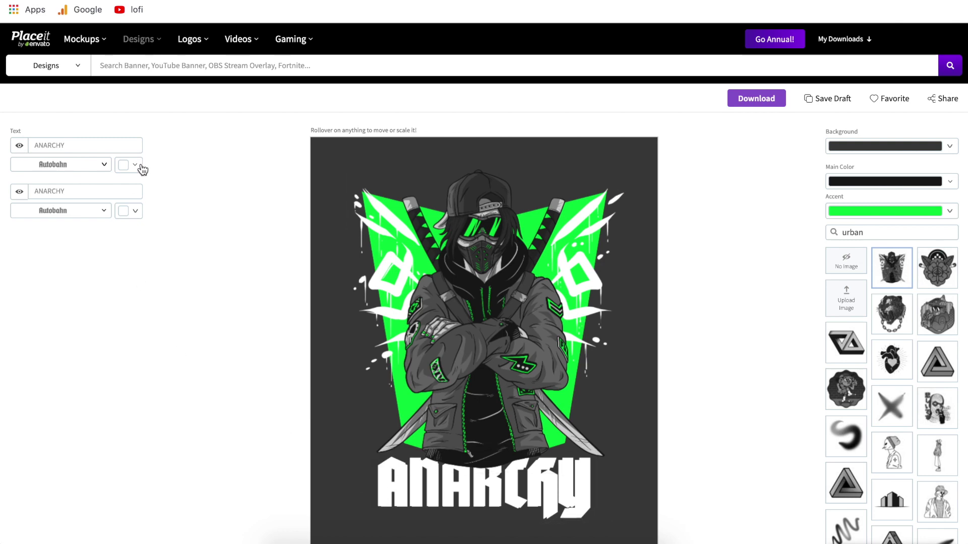
left_click(20, 146)
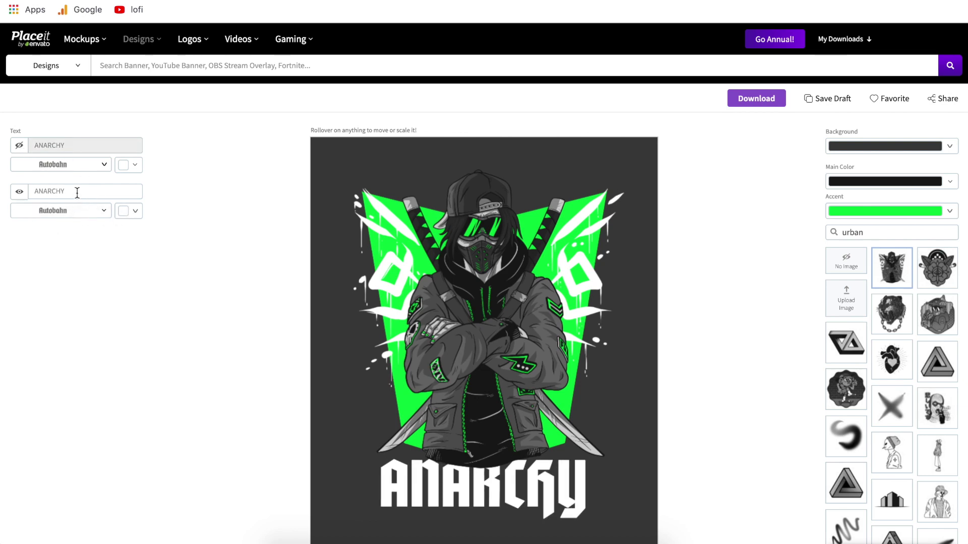
- Try moving and enlarging the ANARCHY text, then restore its original layout
left_click_drag(77, 192, 28, 191)
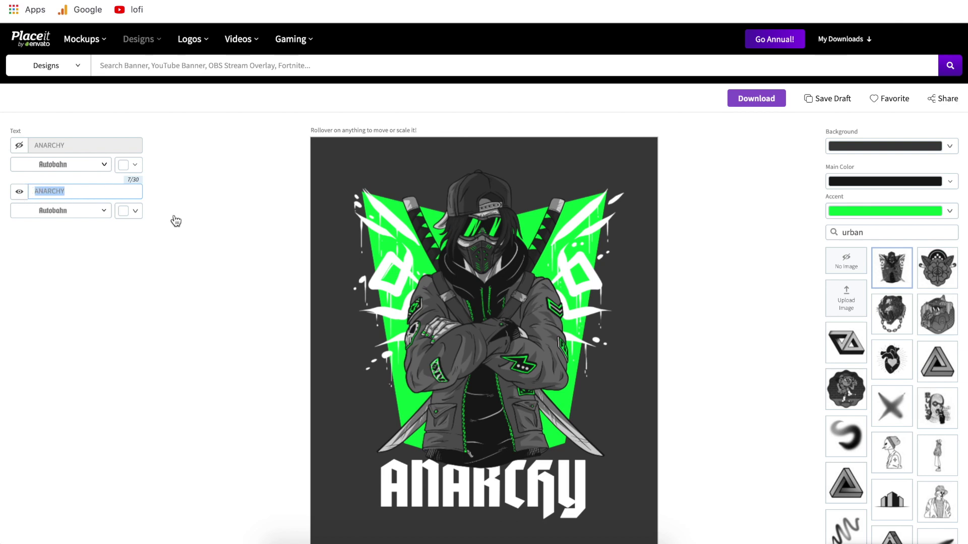
left_click(229, 273)
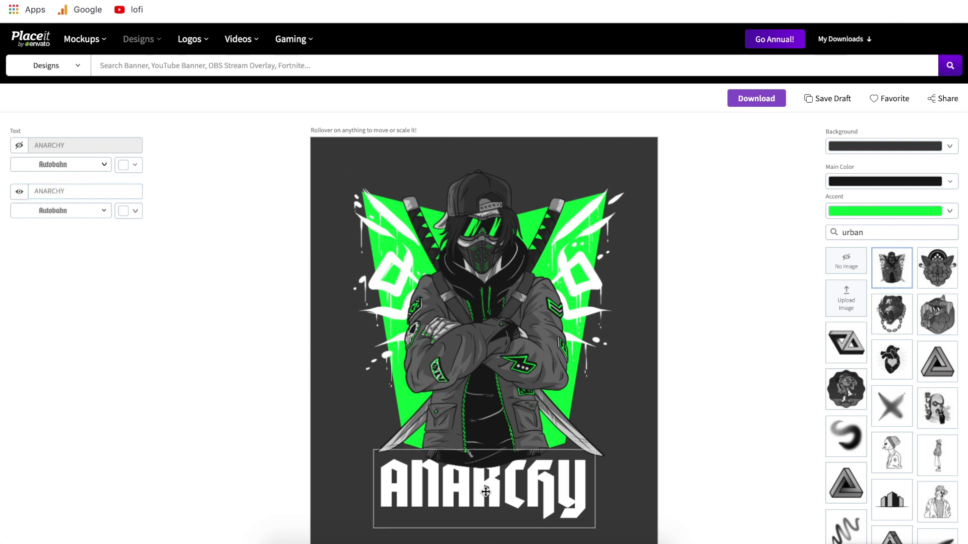
left_click_drag(479, 504, 448, 516)
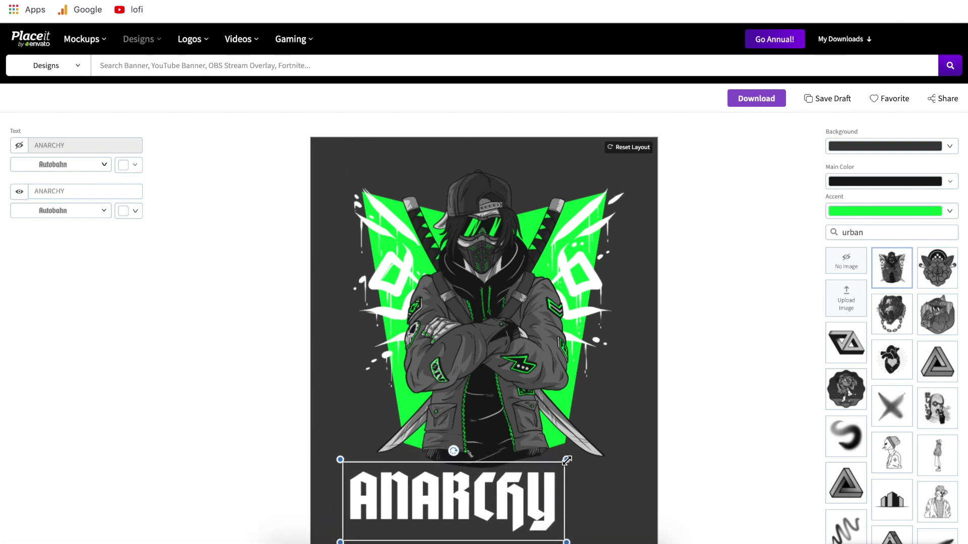
left_click_drag(567, 460, 608, 427)
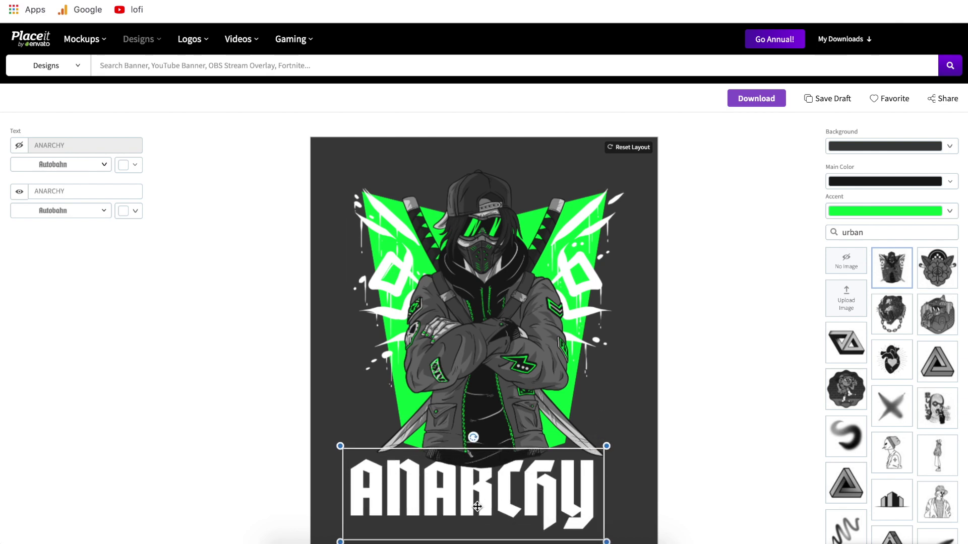
left_click_drag(478, 507, 490, 507)
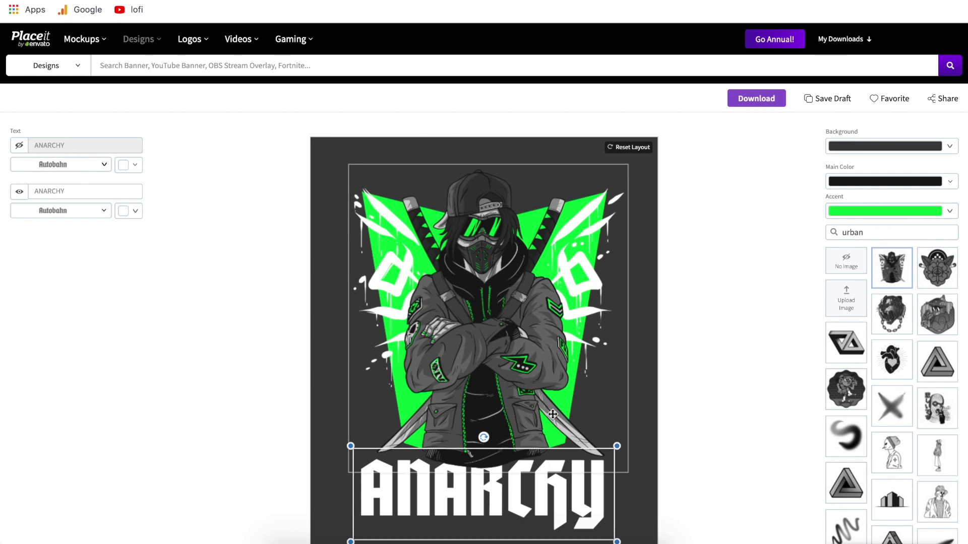
left_click(633, 147)
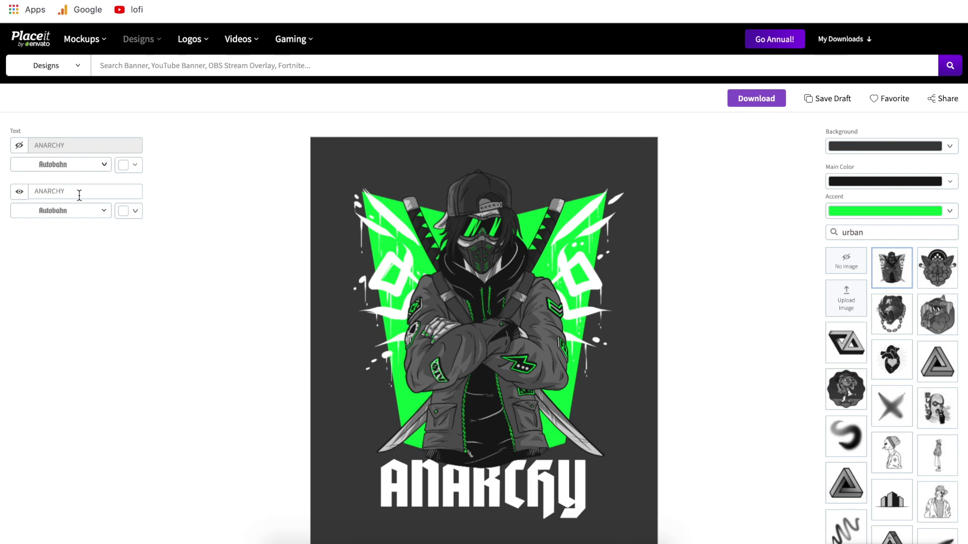
- Browse the font list and More Fonts collection, keeping the Autobahn font
left_click(101, 209)
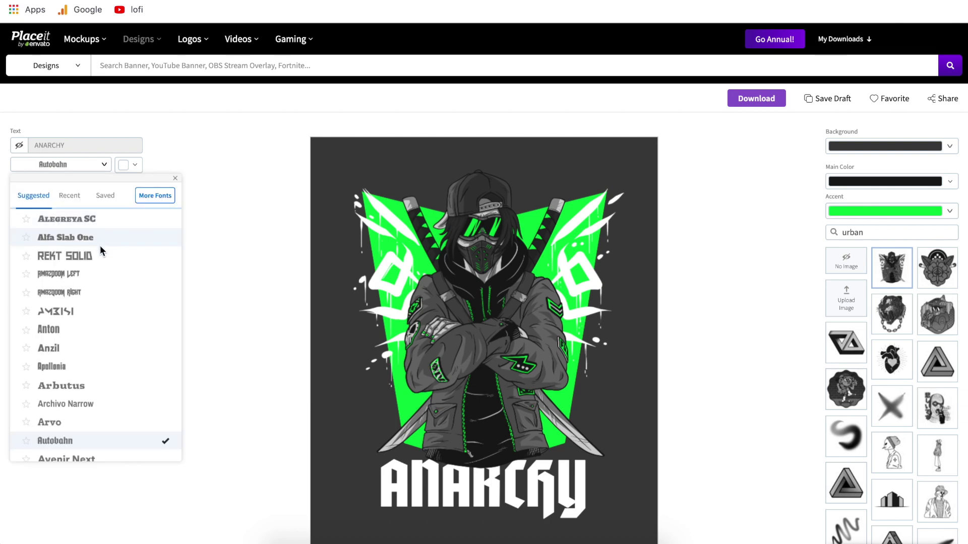
scroll(113, 433, "down", 4)
scroll(114, 434, "up", 4)
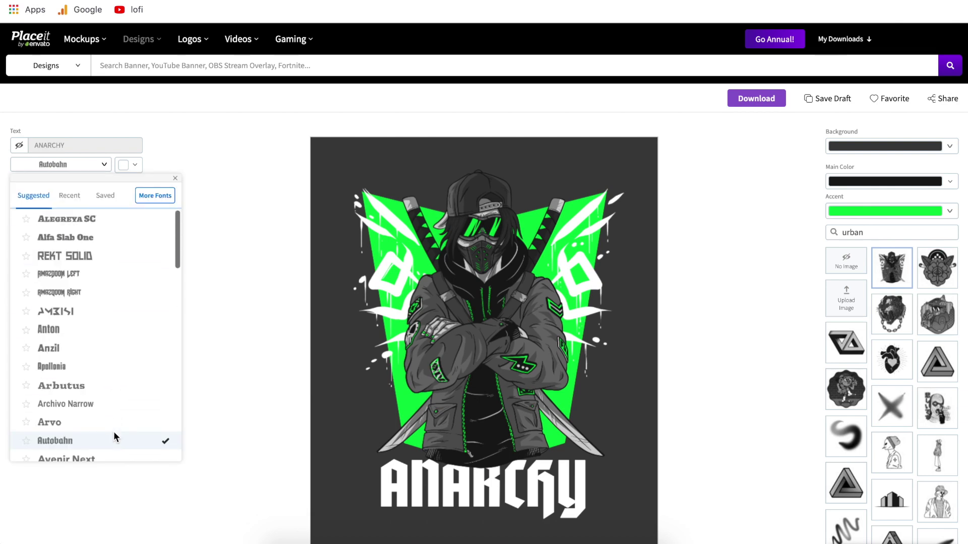
left_click(155, 196)
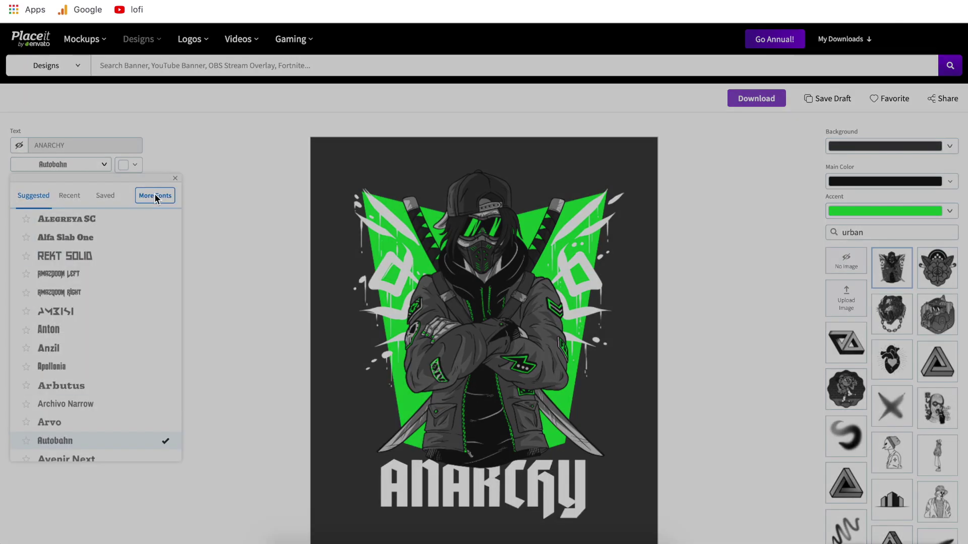
left_click(529, 211)
left_click(557, 286)
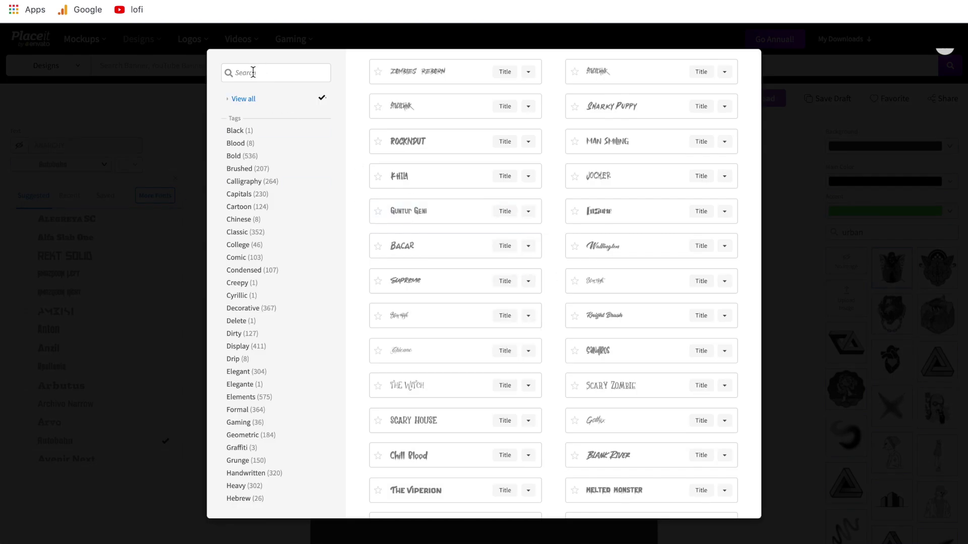
key("Escape")
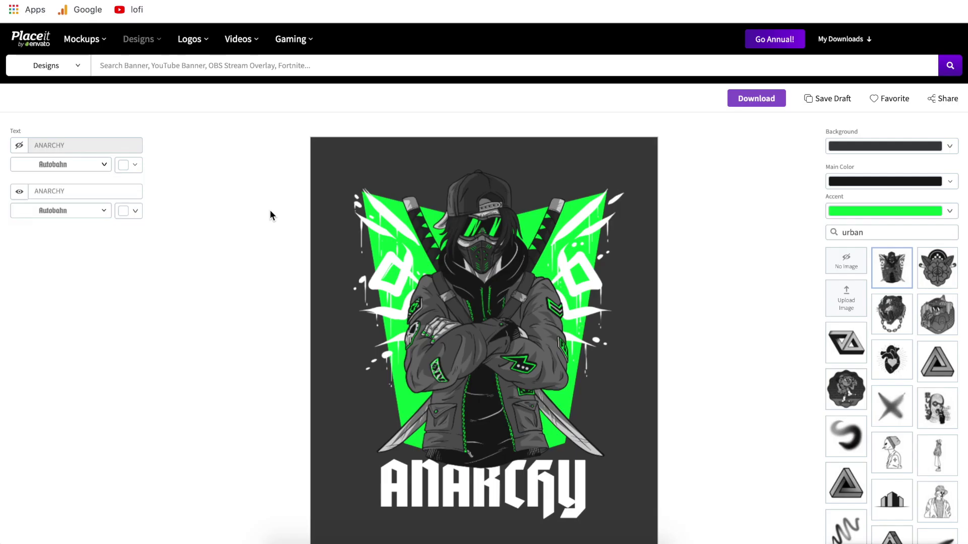
left_click(135, 211)
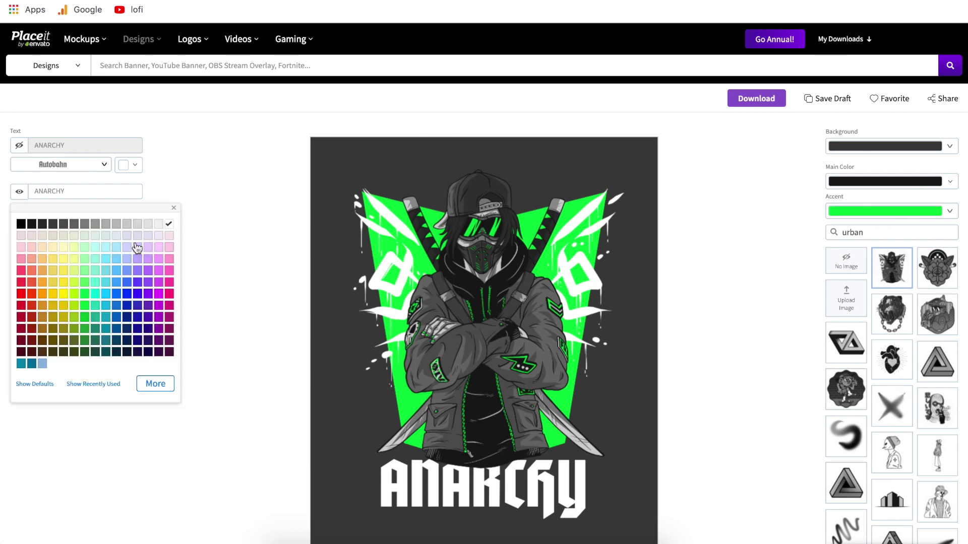
left_click(154, 386)
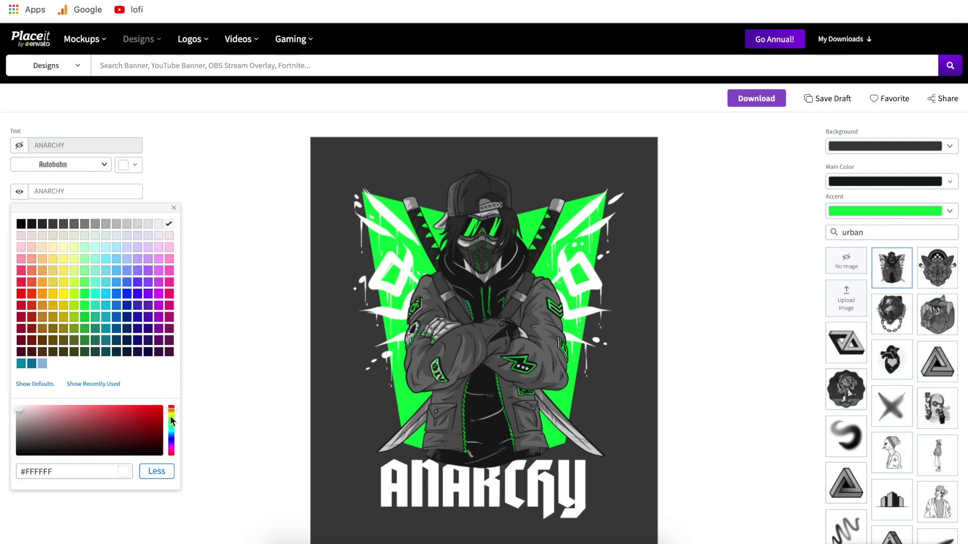
left_click(73, 477)
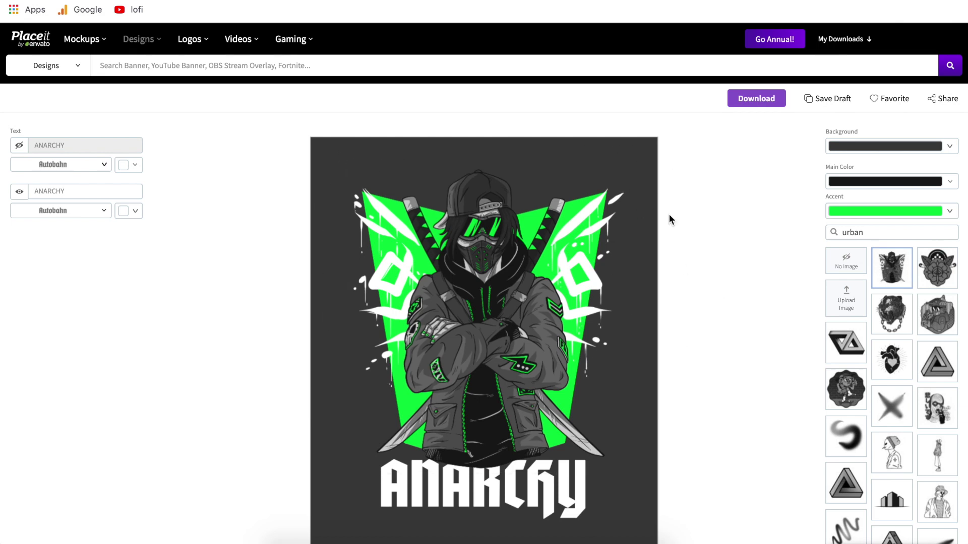
- Set the design background to transparent and reposition the ninja graphic up and left
left_click(951, 148)
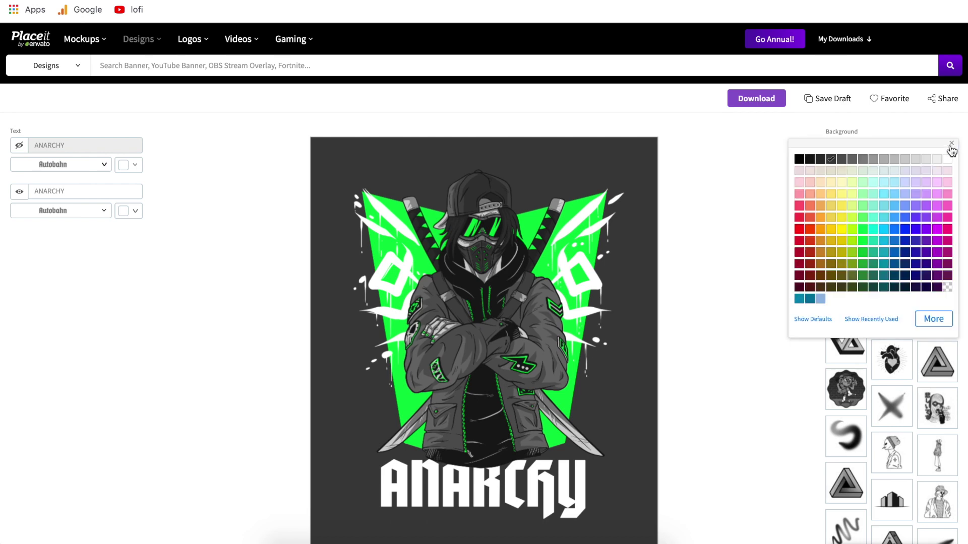
left_click(948, 288)
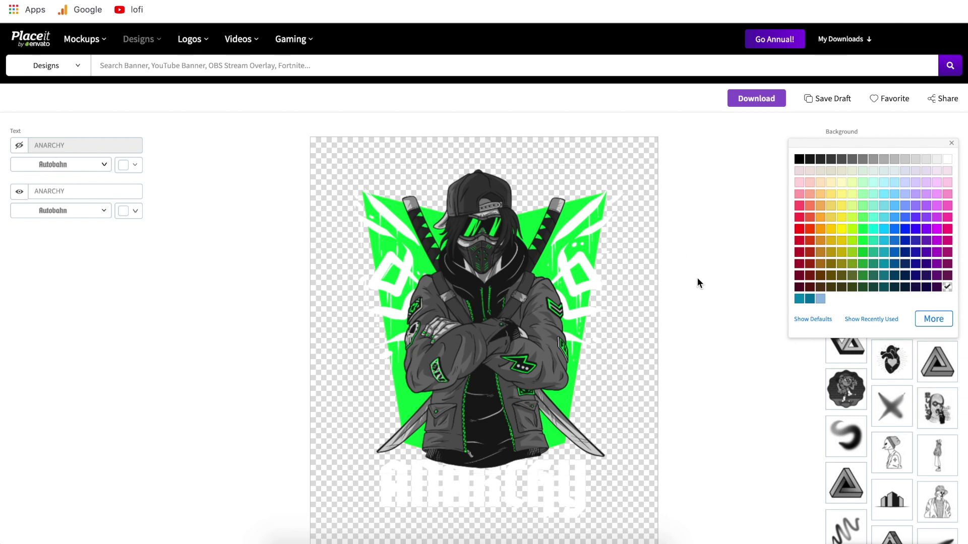
left_click(736, 276)
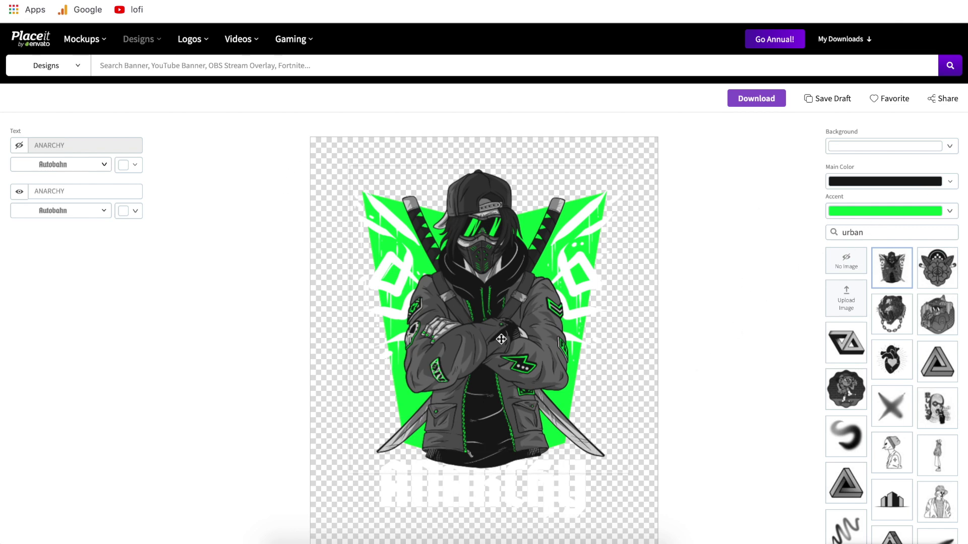
mouse_move(534, 317)
left_mouse_down()
mouse_move(515, 309)
mouse_move(524, 334)
left_mouse_up()
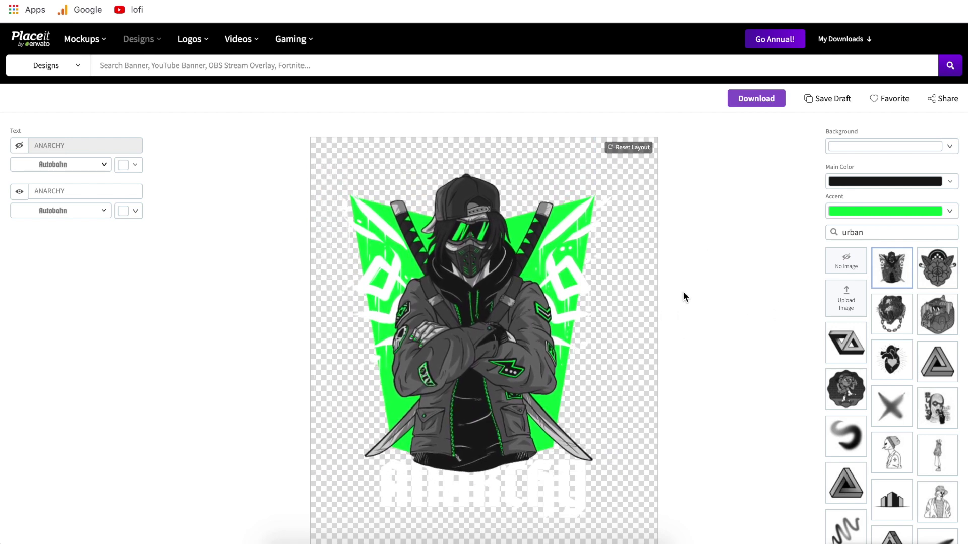
- Reset the ninja's layout, keep Main Color black after trying red, and set Accent to red
left_click(622, 147)
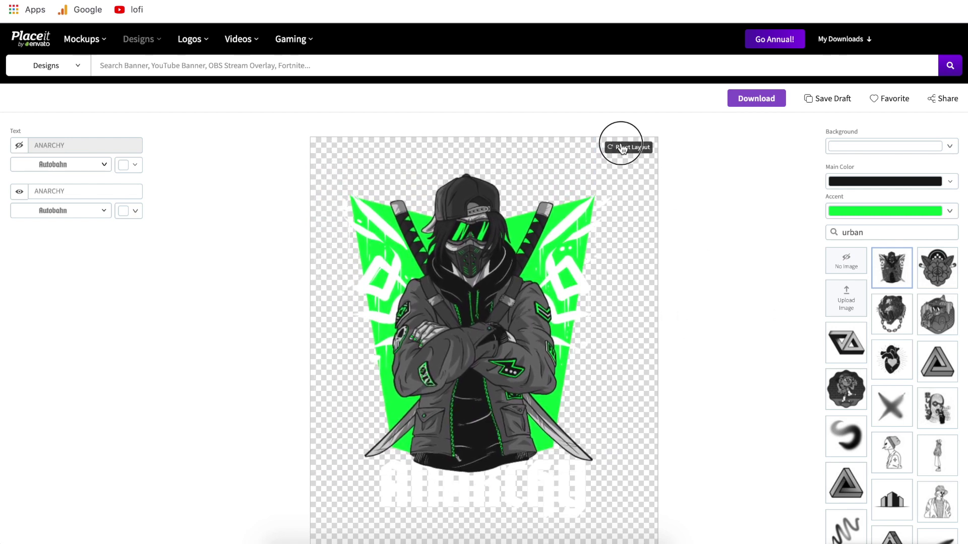
left_click(954, 186)
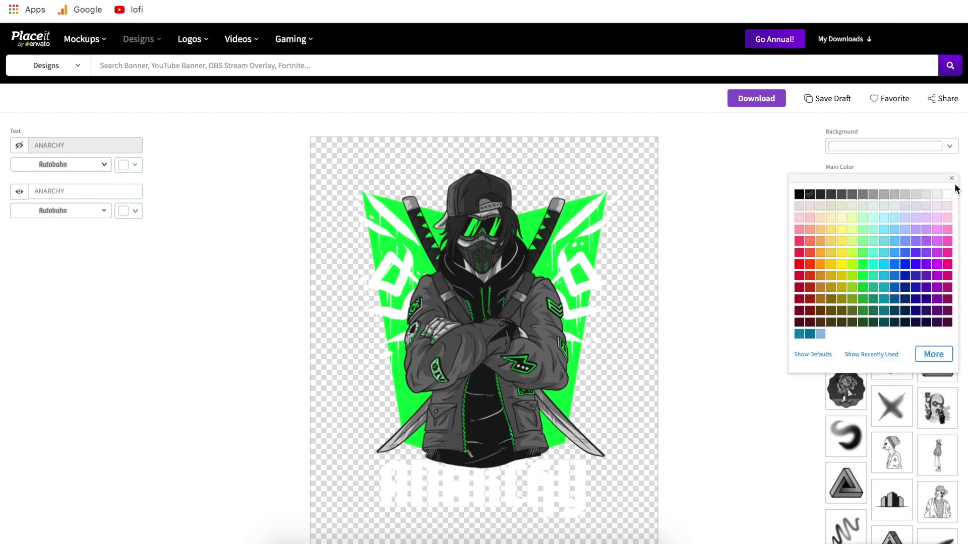
left_click(799, 265)
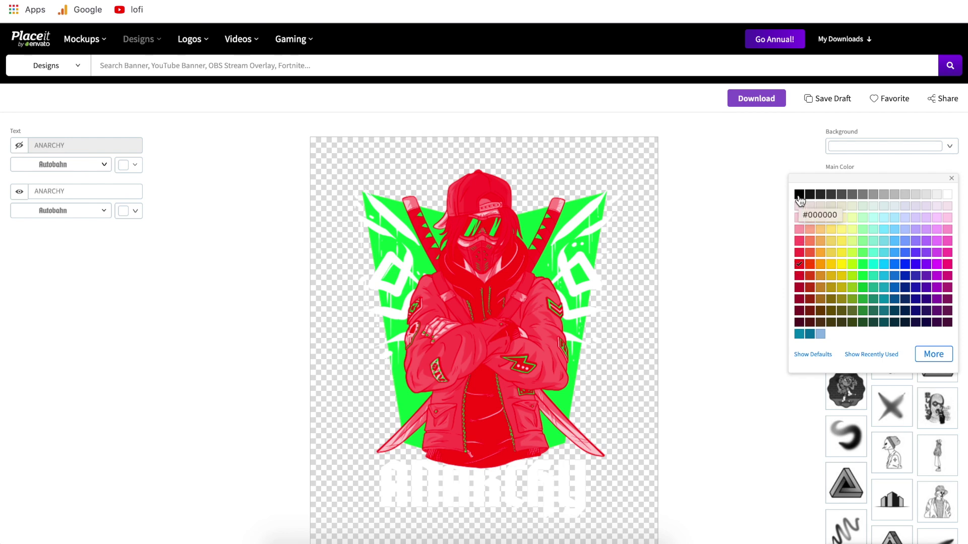
left_click(750, 203)
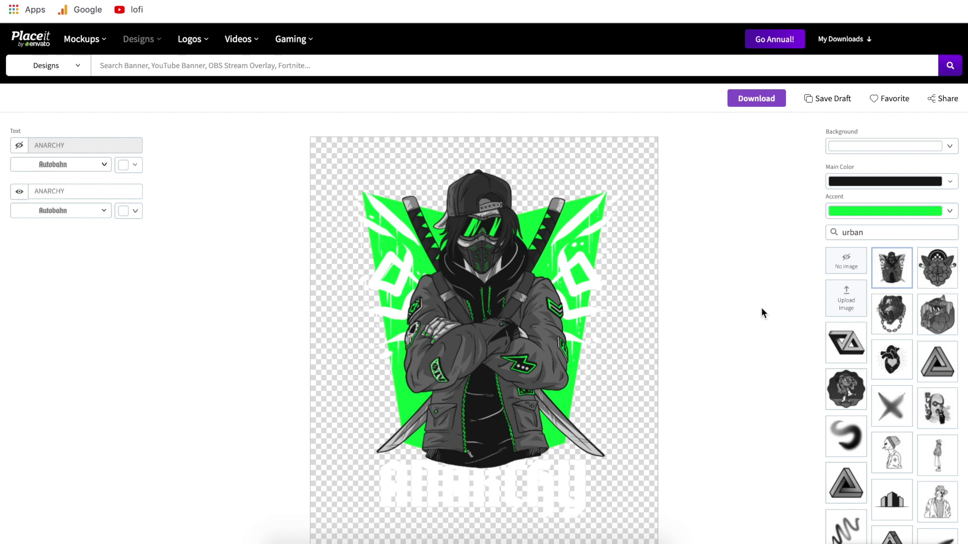
left_click(949, 212)
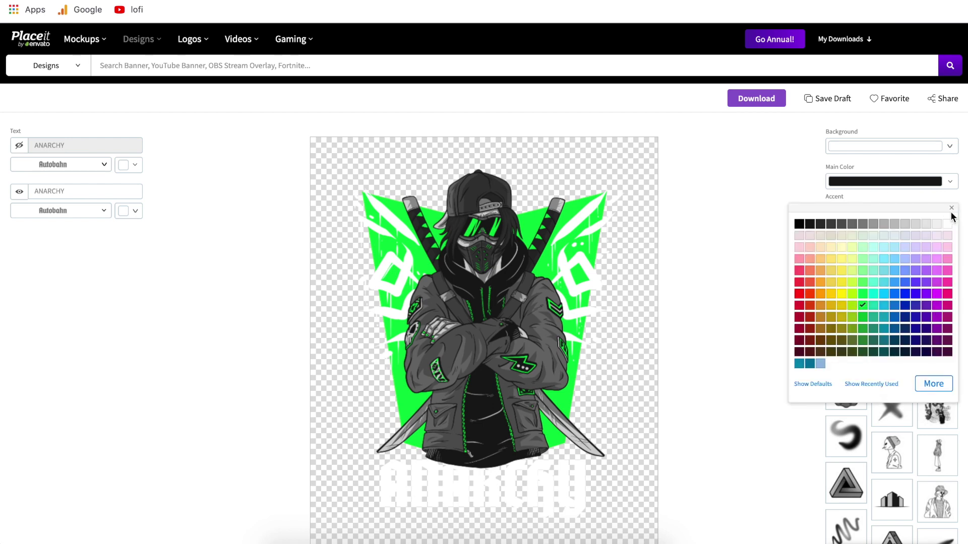
left_click(798, 294)
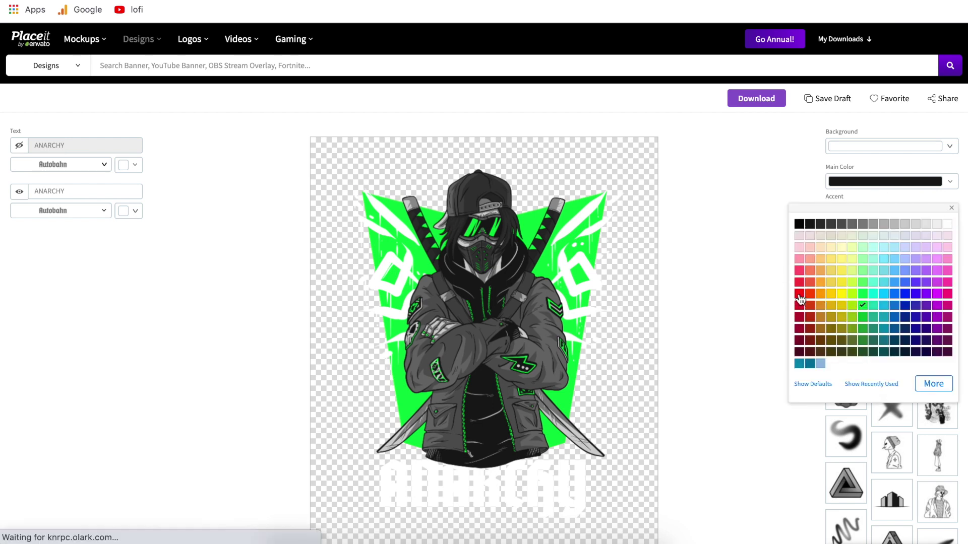
left_click(747, 276)
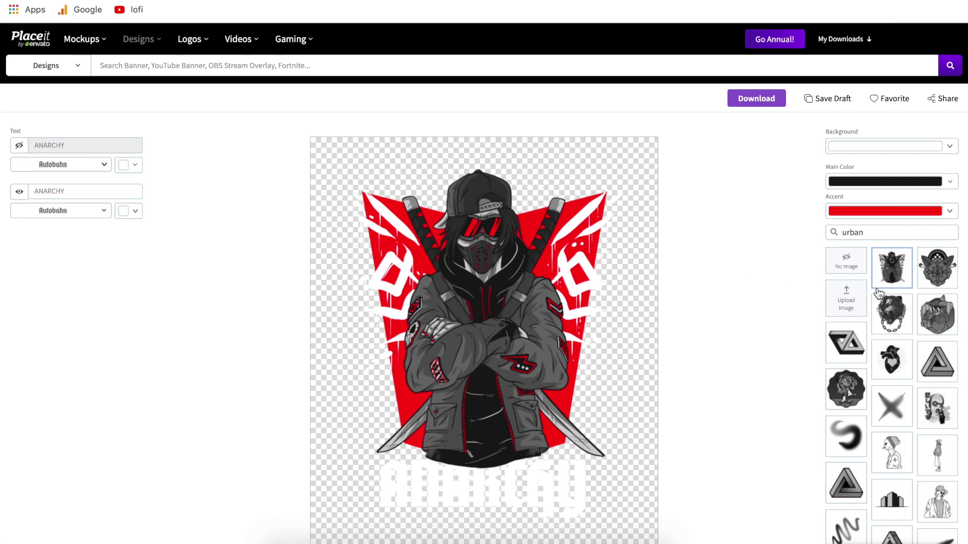
- Try a skull graphic and a 'g' image search, then reselect the original green ninja artwork
scroll(924, 385, "down", 5)
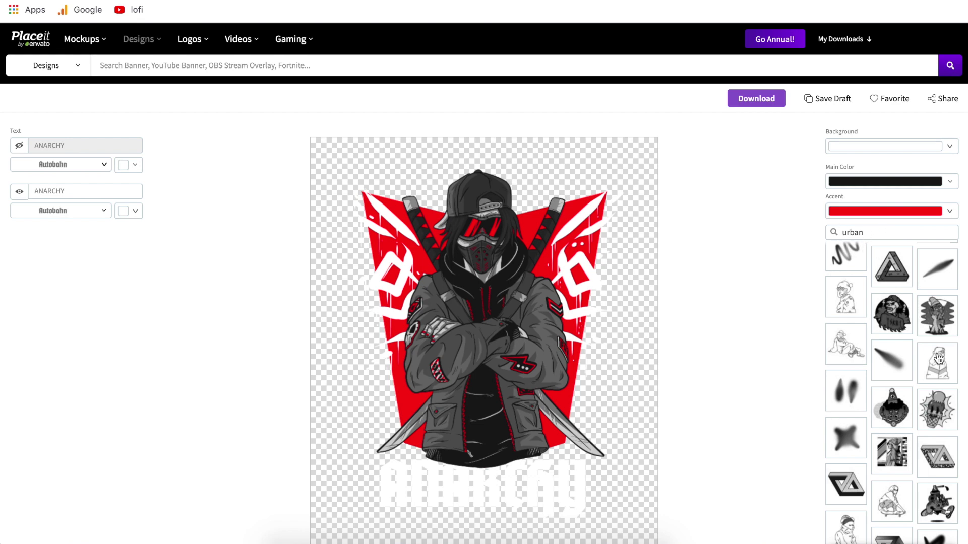
scroll(939, 359, "down", 1)
left_click(895, 321)
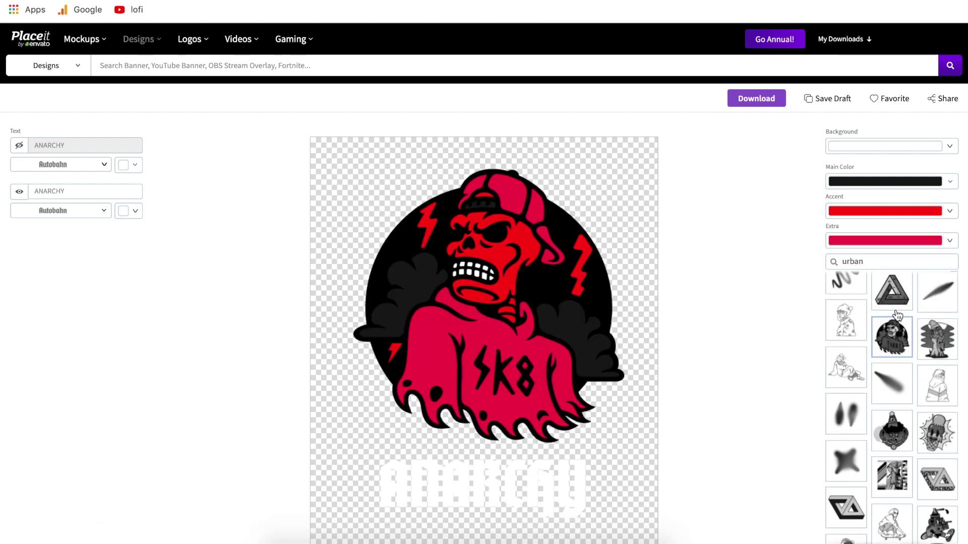
double_click(870, 262)
type("gaming")
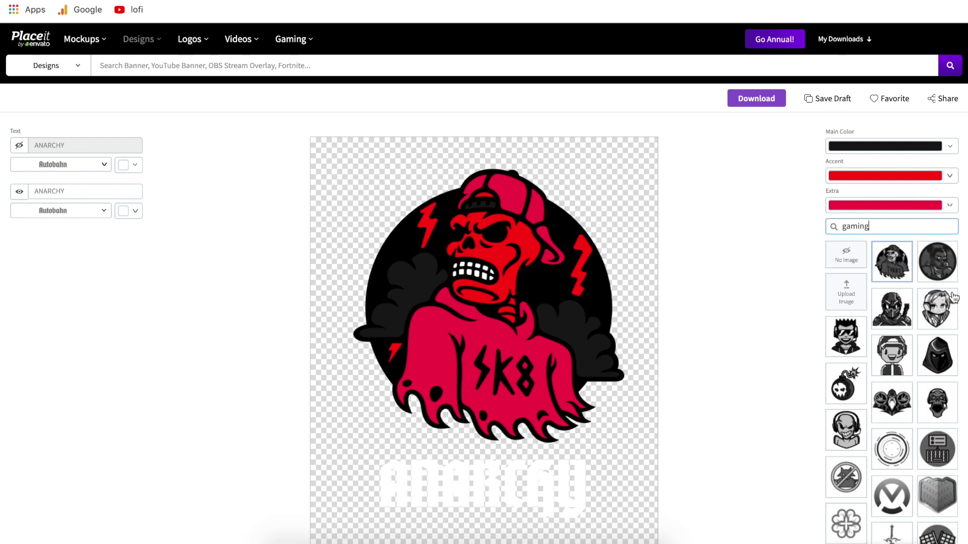
scroll(920, 373, "down", 3)
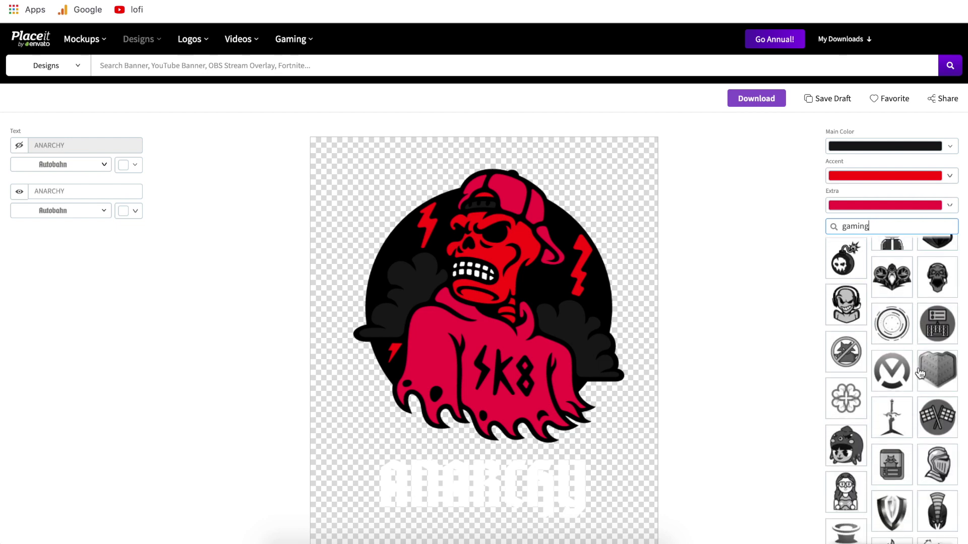
left_click(920, 373)
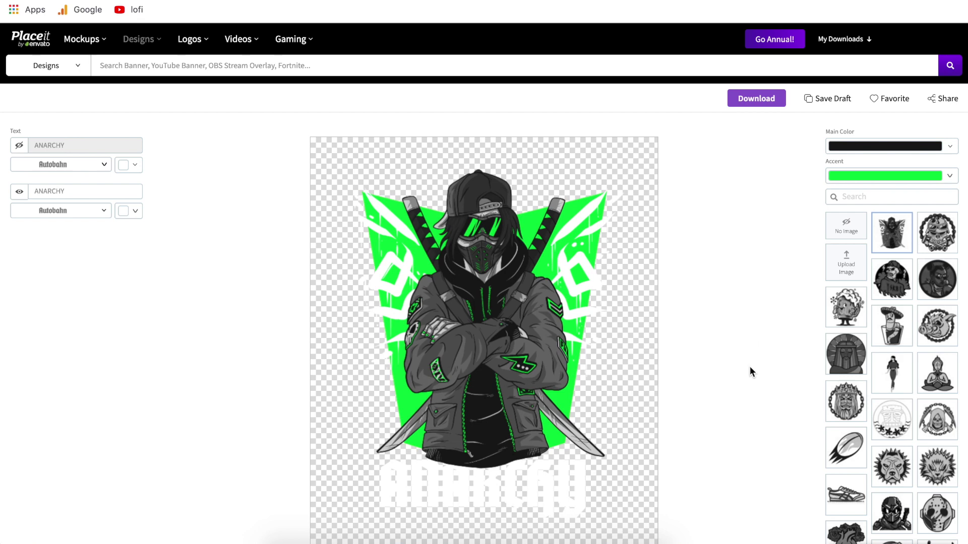
- Download the design and save the processed t-shirt-design PNG file
left_click(765, 101)
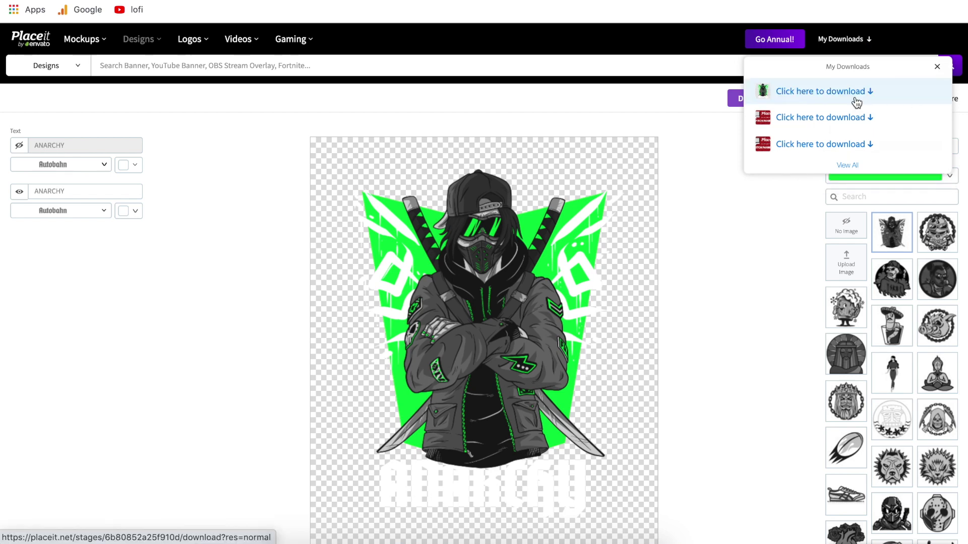
left_click(801, 93)
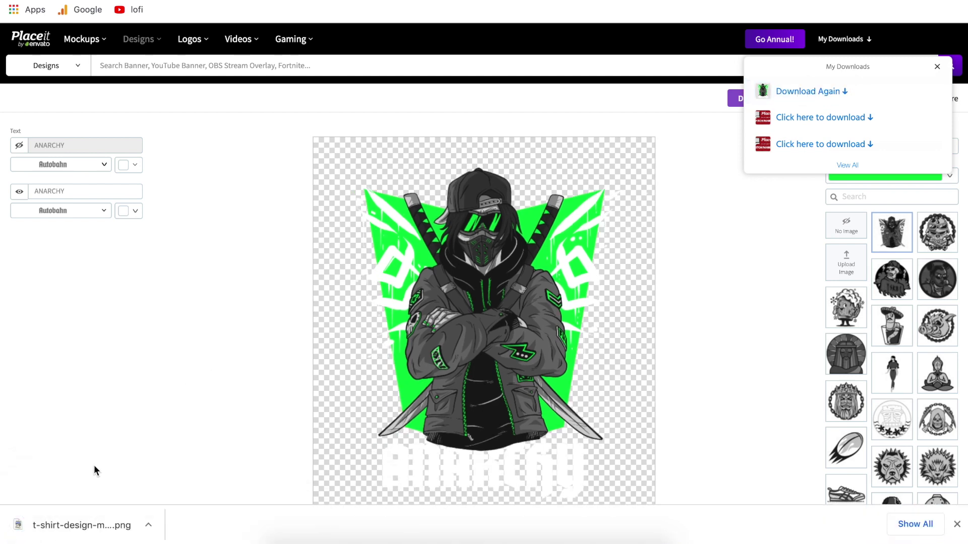
- View the downloaded ninja PNG in Preview, zooming in and out, then close it and My Downloads
left_click(117, 525)
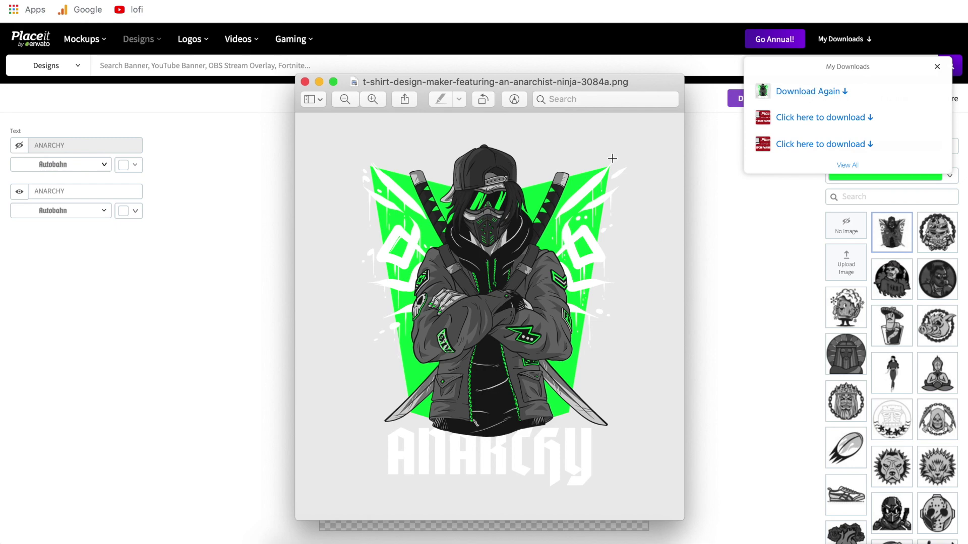
scroll(463, 203, "up", 5)
scroll(463, 203, "up", 5)
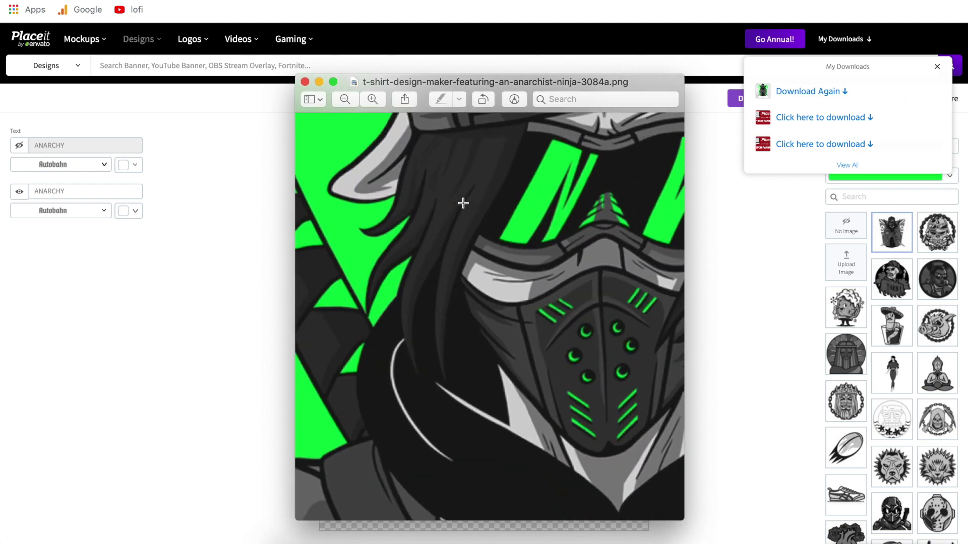
scroll(463, 203, "down", 10)
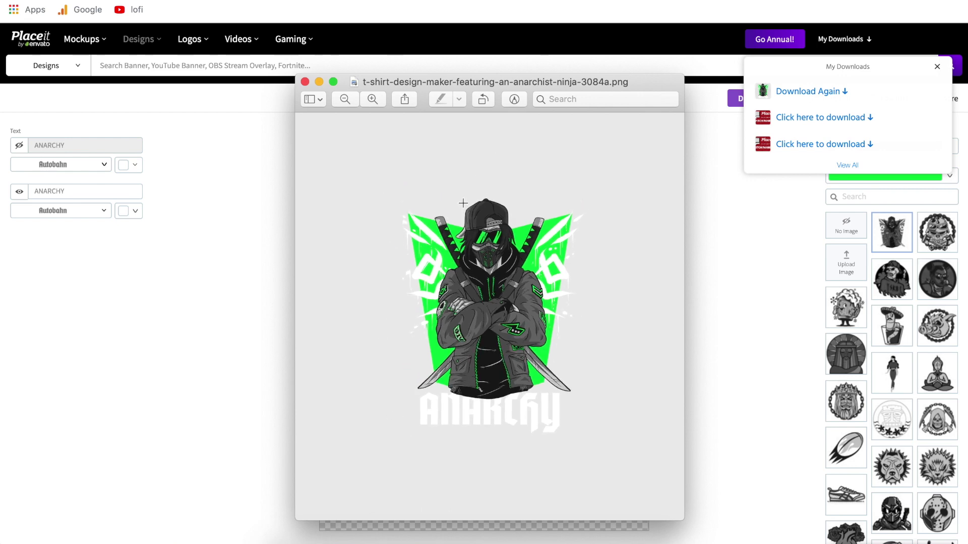
left_click(749, 261)
left_click(748, 261)
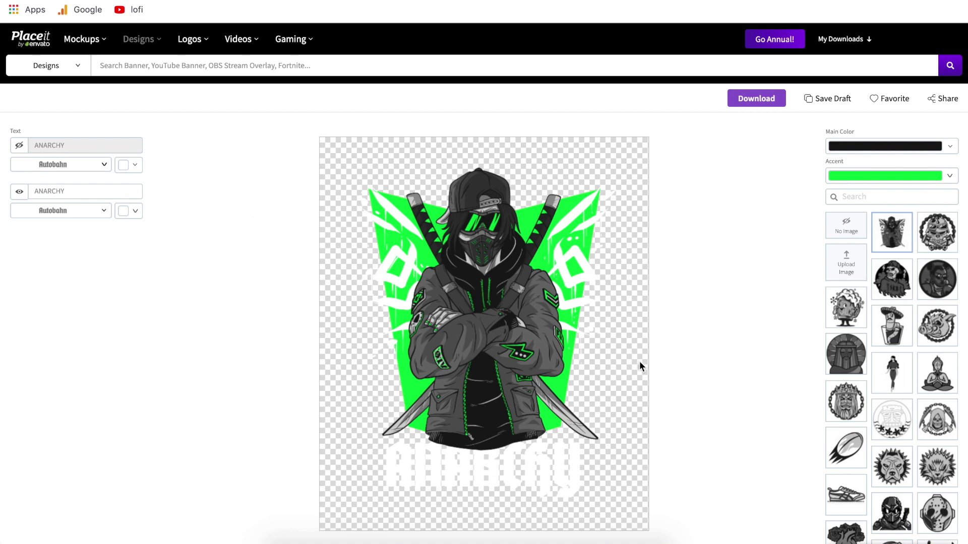
- Open the 'T-Shirt Mockup of a Relaxed Man Posing in a Studio' from the Mockup Generator catalogue
mouse_move(81, 40)
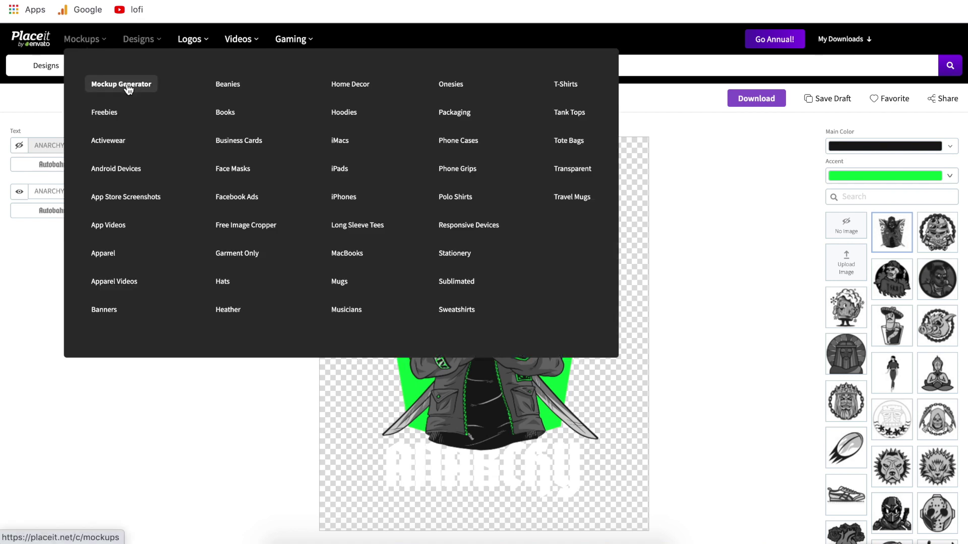
left_click(128, 90)
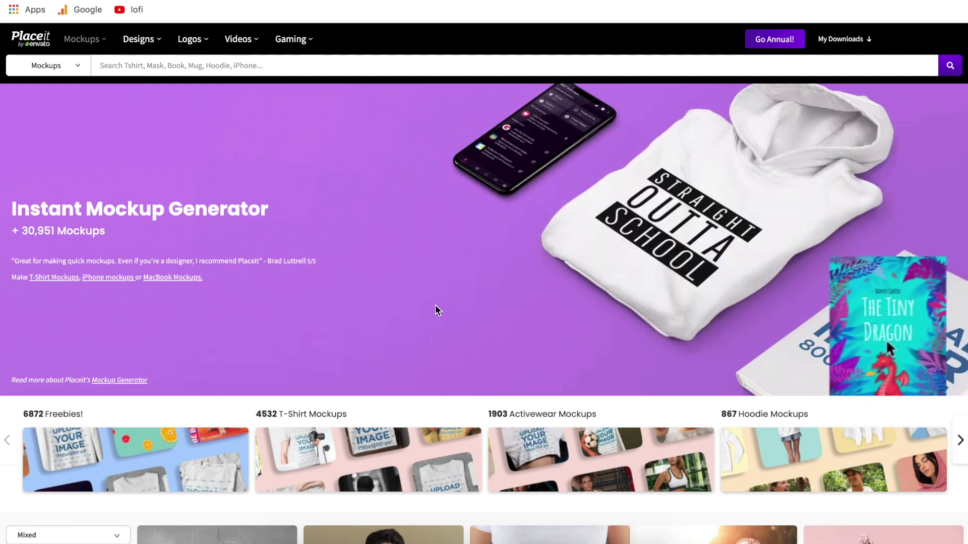
scroll(481, 323, "down", 8)
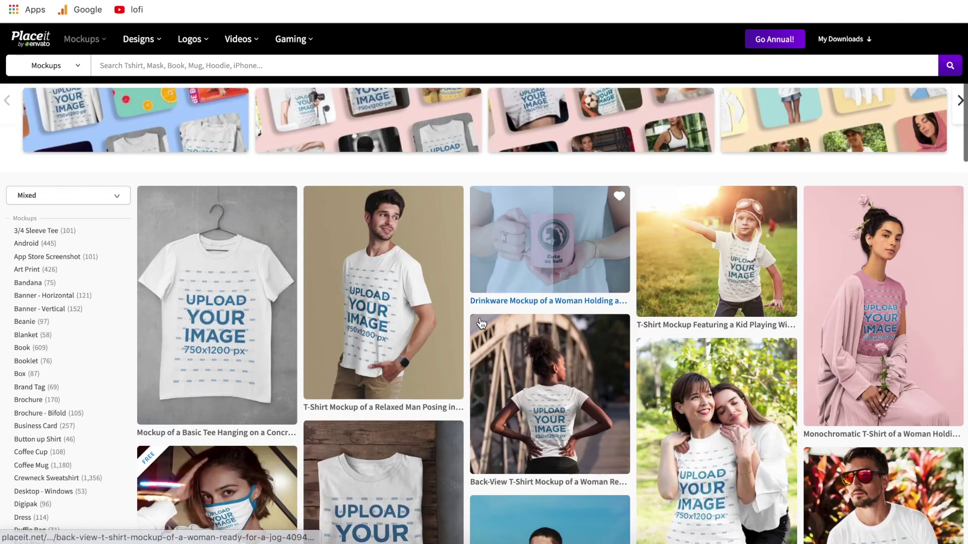
scroll(731, 302, "down", 3)
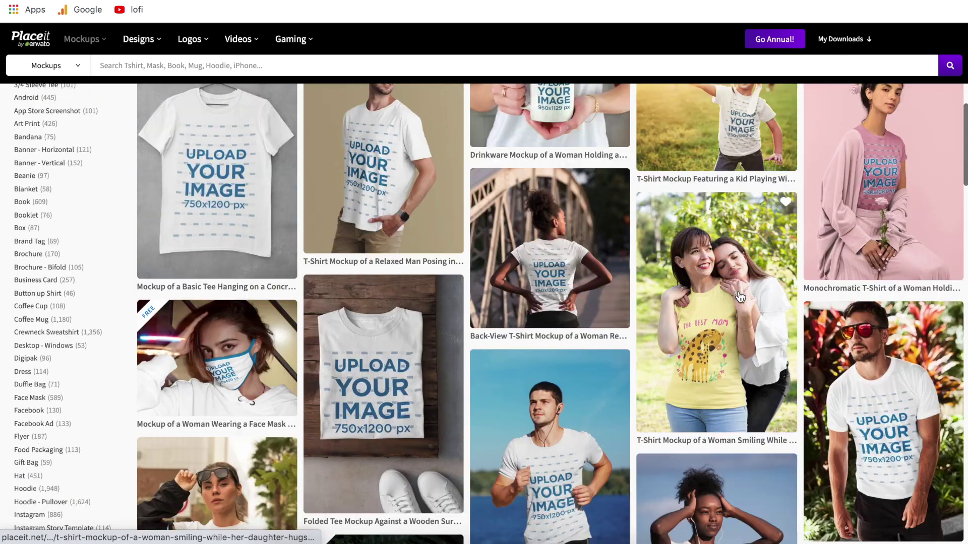
scroll(740, 297, "down", 6)
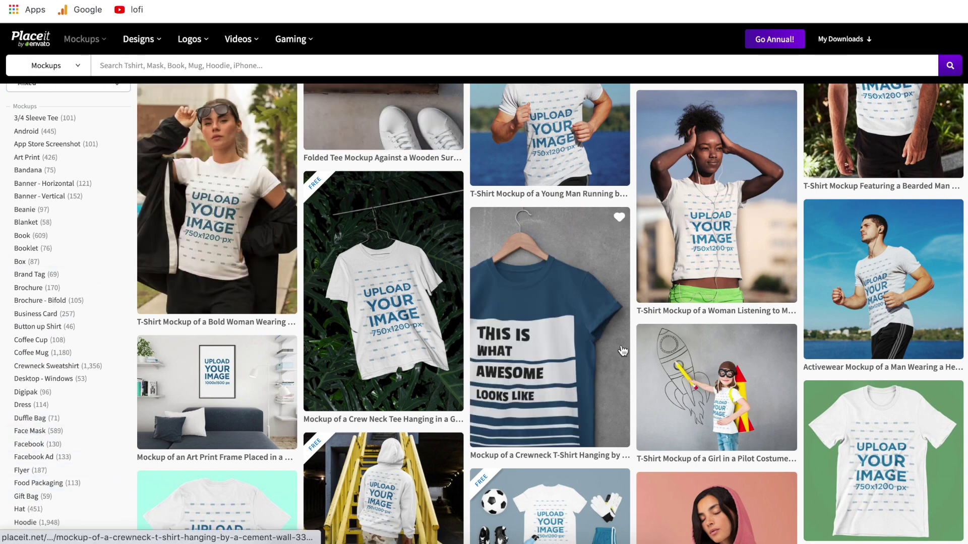
scroll(625, 348, "down", 4)
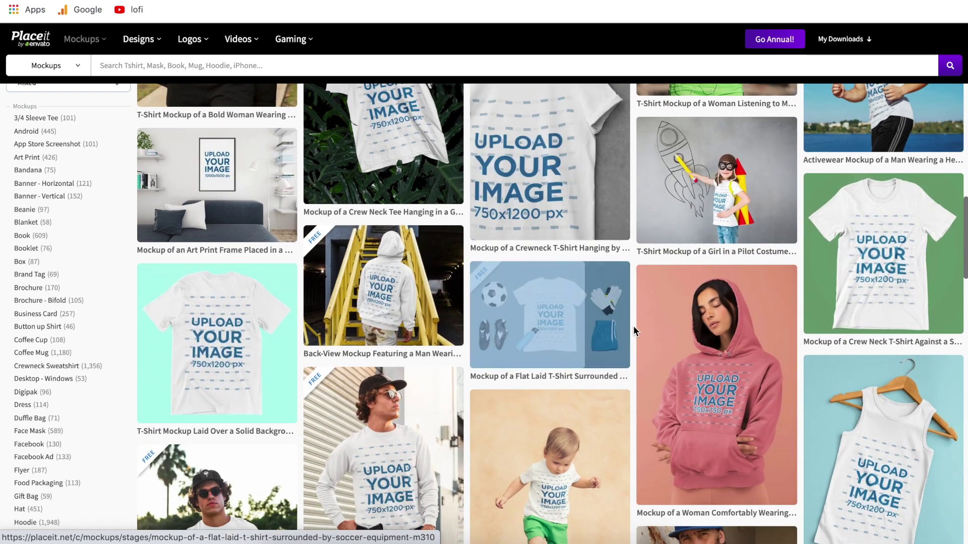
scroll(634, 420, "up", 10)
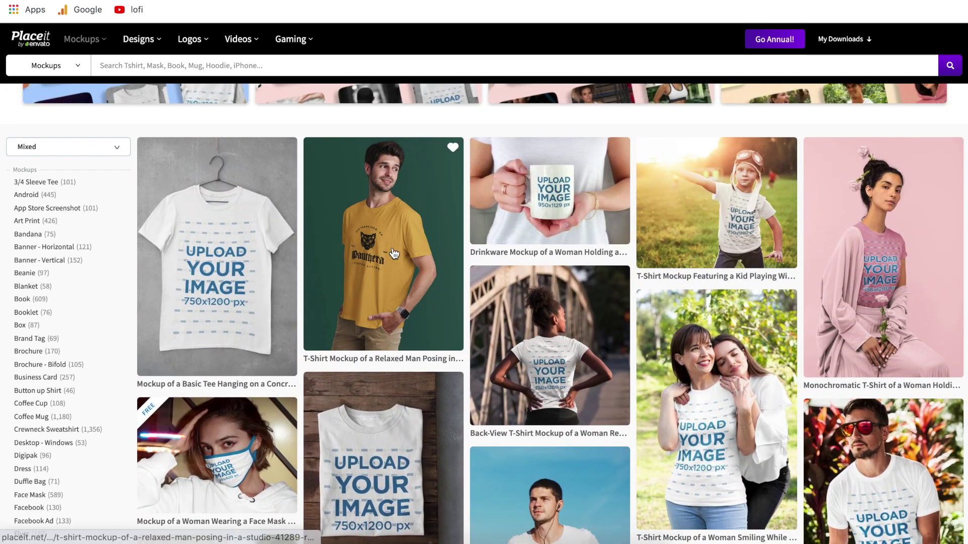
left_click(394, 254)
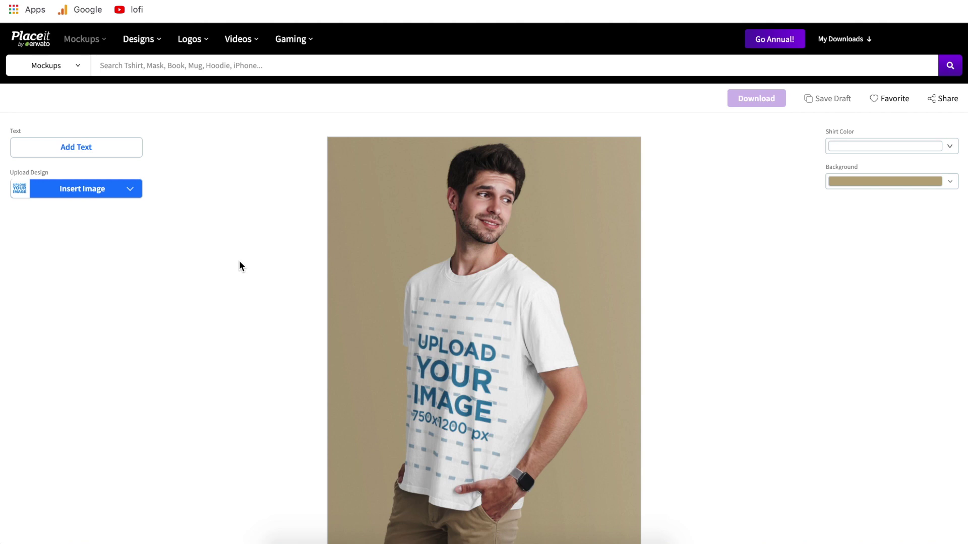
- Upload the ninja PNG and crop it positioned higher, placing it on the white T-shirt
left_click(119, 193)
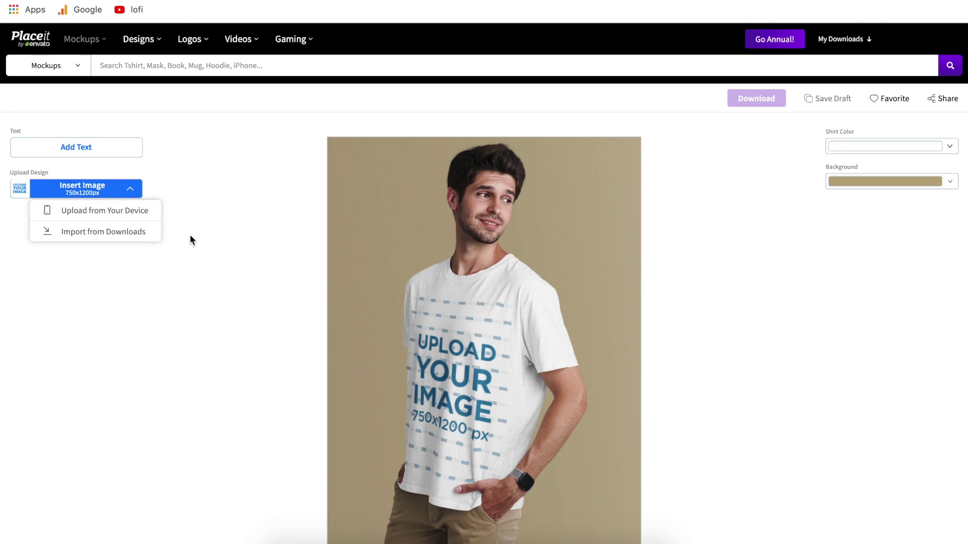
left_click(111, 213)
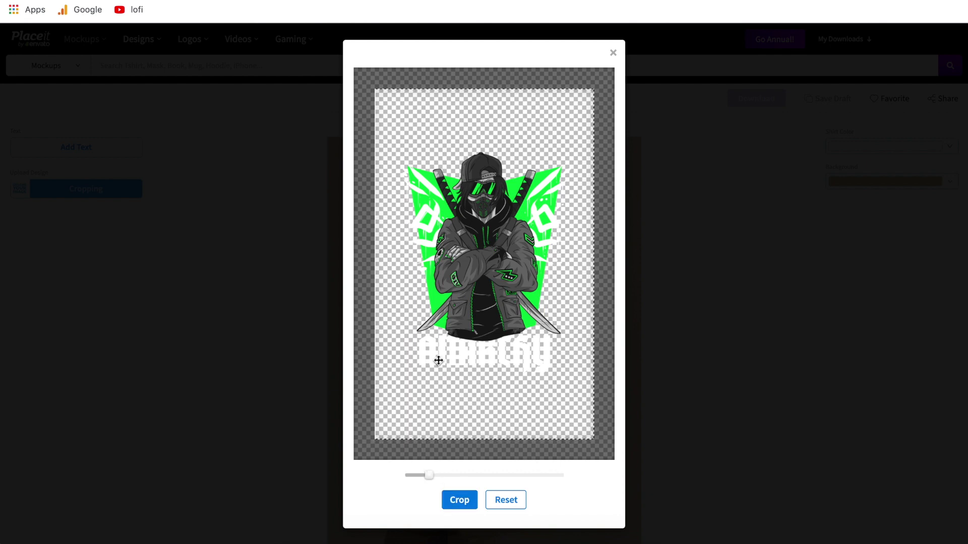
left_click_drag(488, 283, 489, 210)
left_click_drag(490, 207, 490, 204)
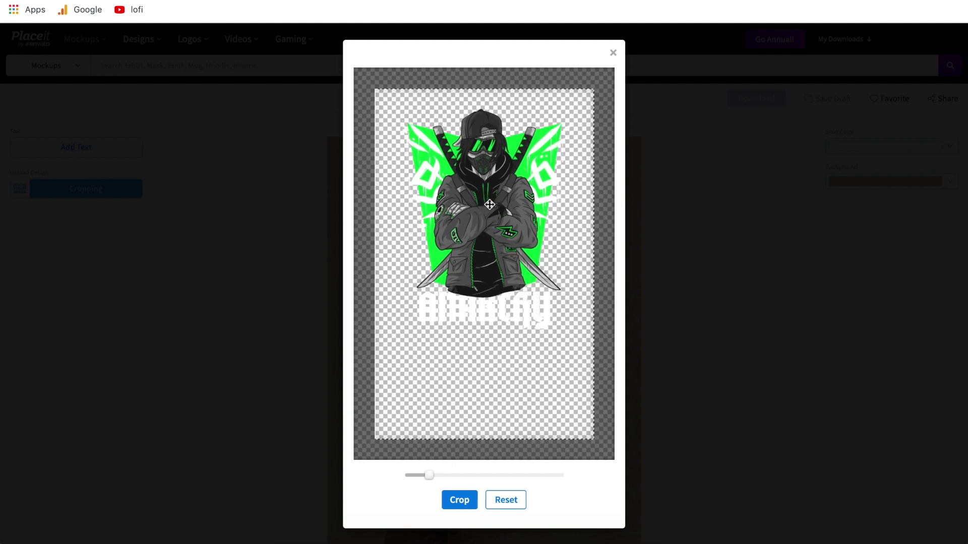
left_click(459, 501)
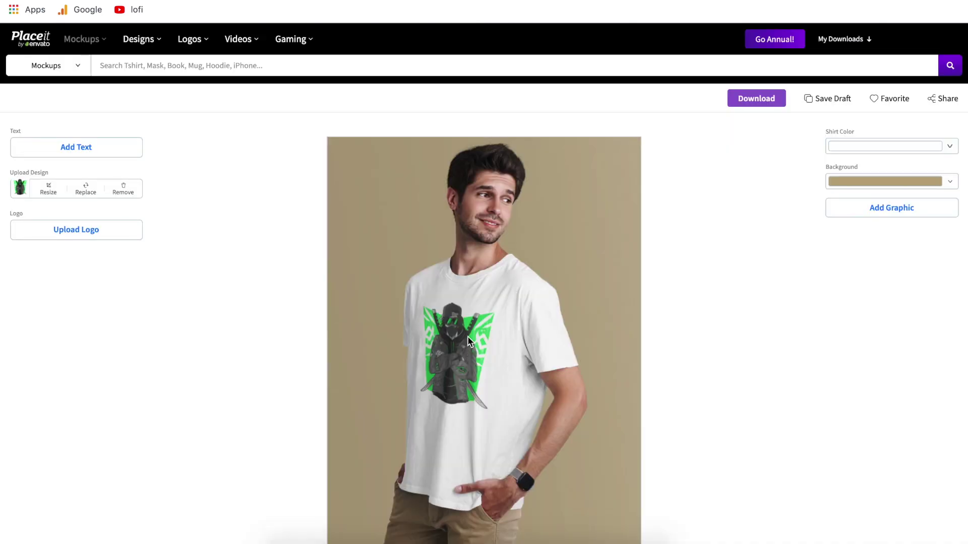
- Re-crop the placed design, shifting it slightly higher on the chest
left_click(52, 192)
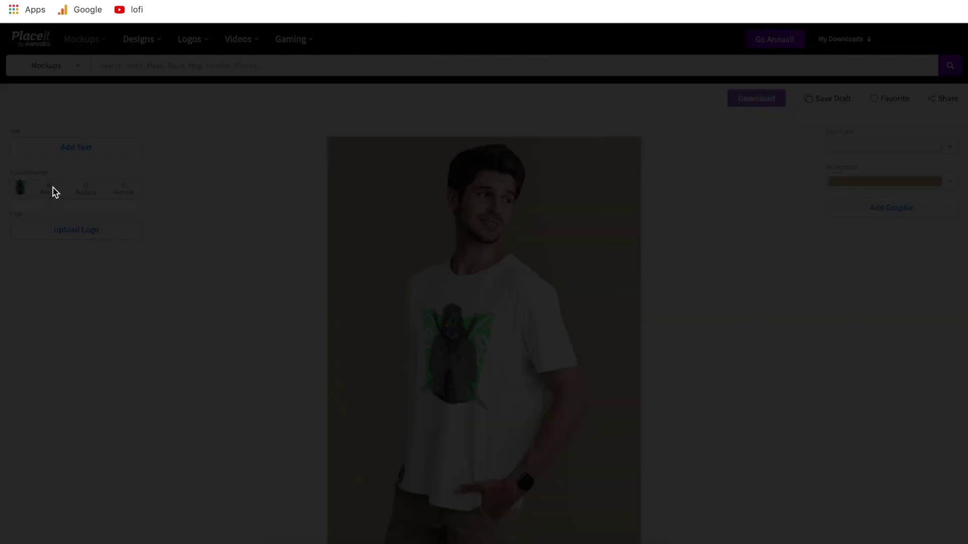
left_click_drag(500, 245, 500, 235)
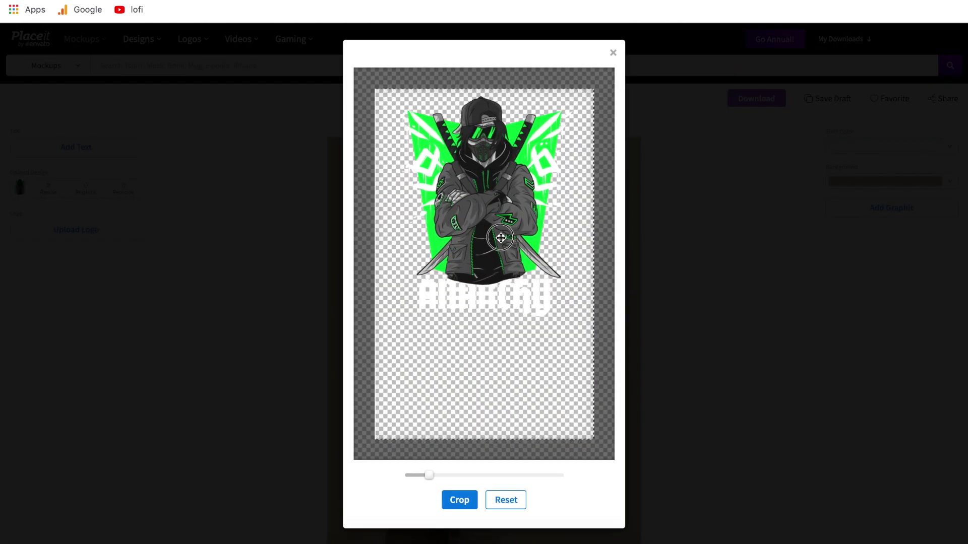
left_click(459, 500)
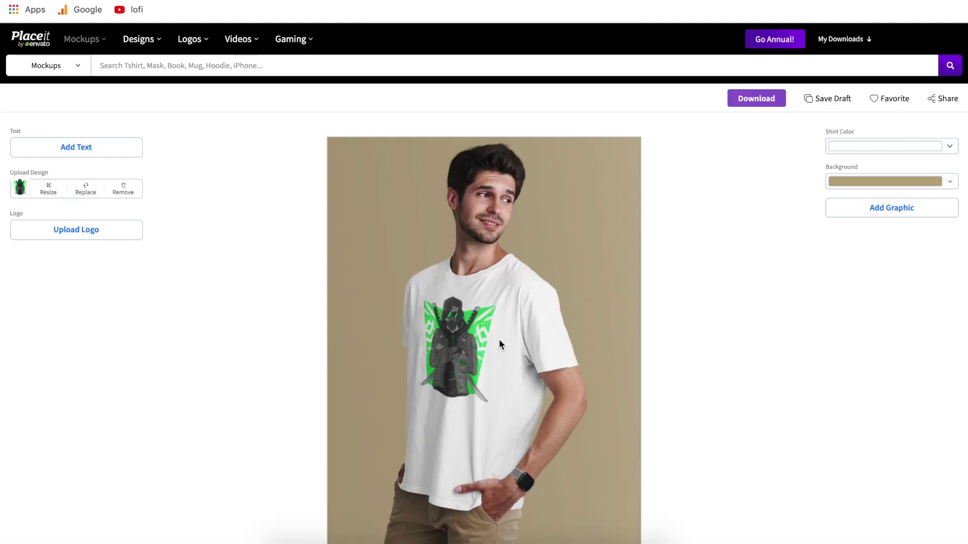
- Change the shirt colour to black, leaving the background colour unchanged
left_click(948, 148)
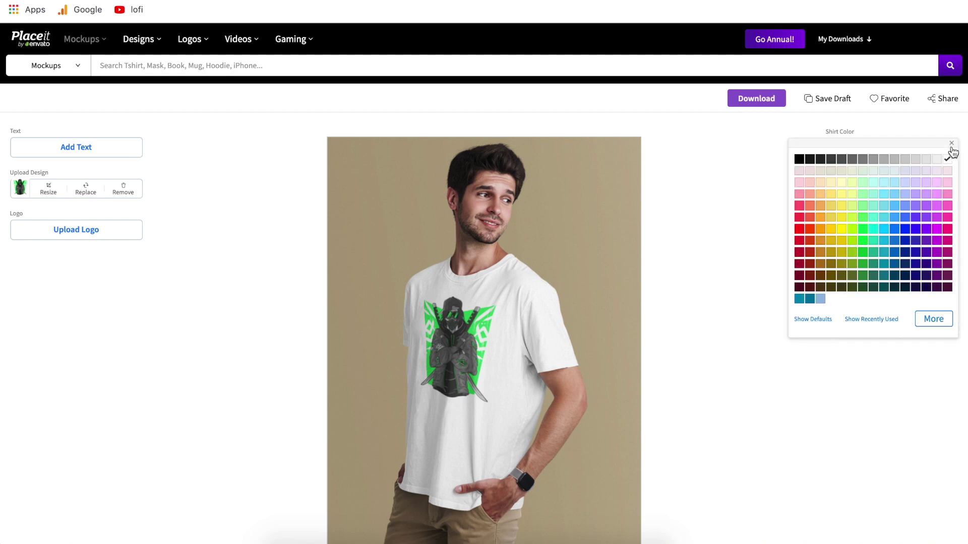
left_click(799, 160)
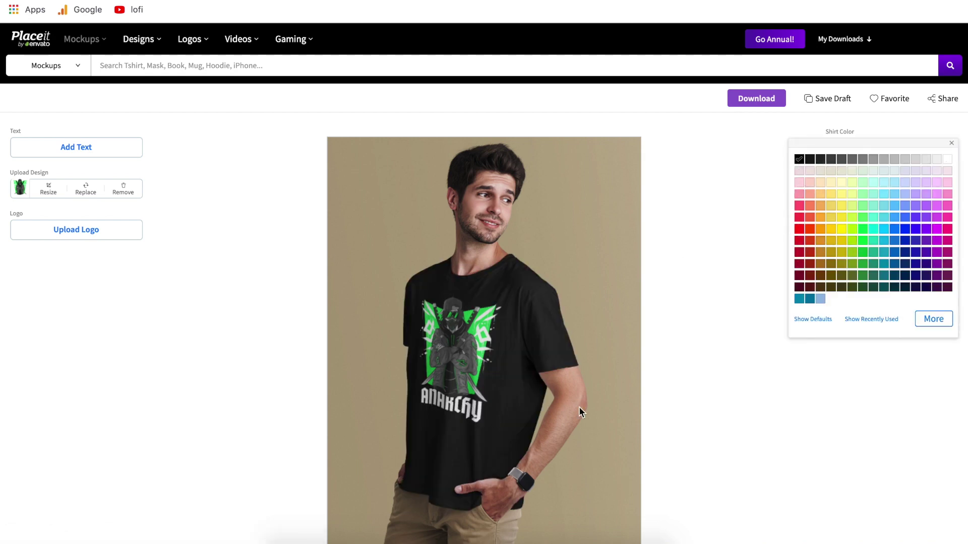
left_click(719, 290)
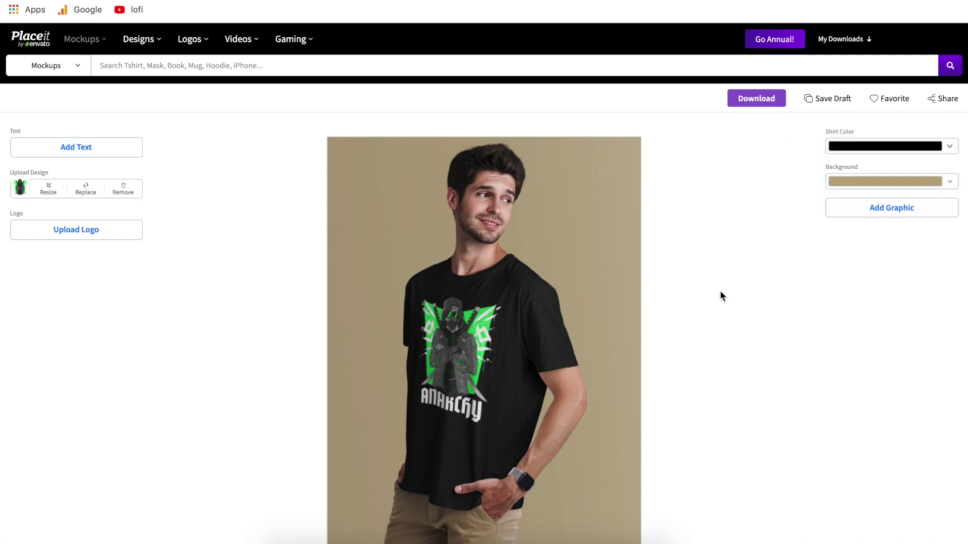
left_click(949, 181)
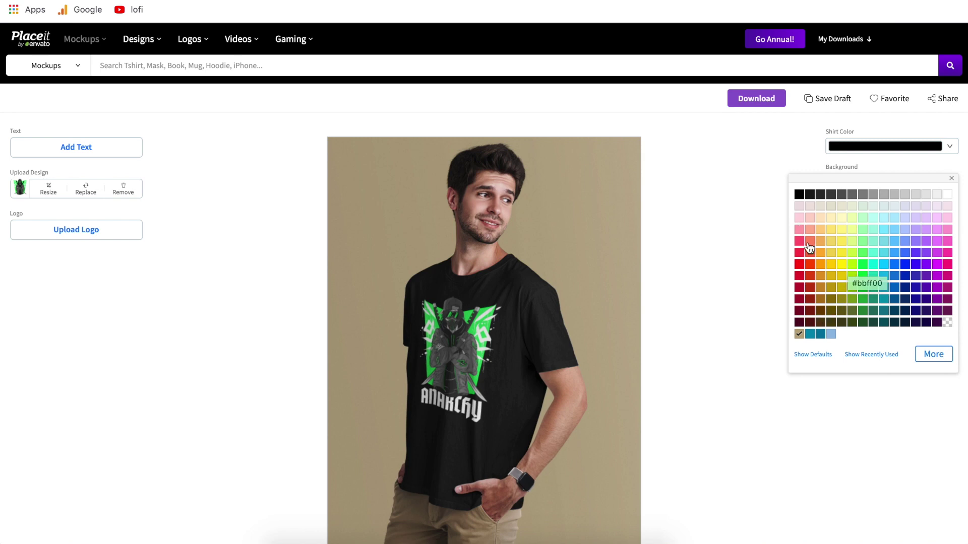
left_click(687, 259)
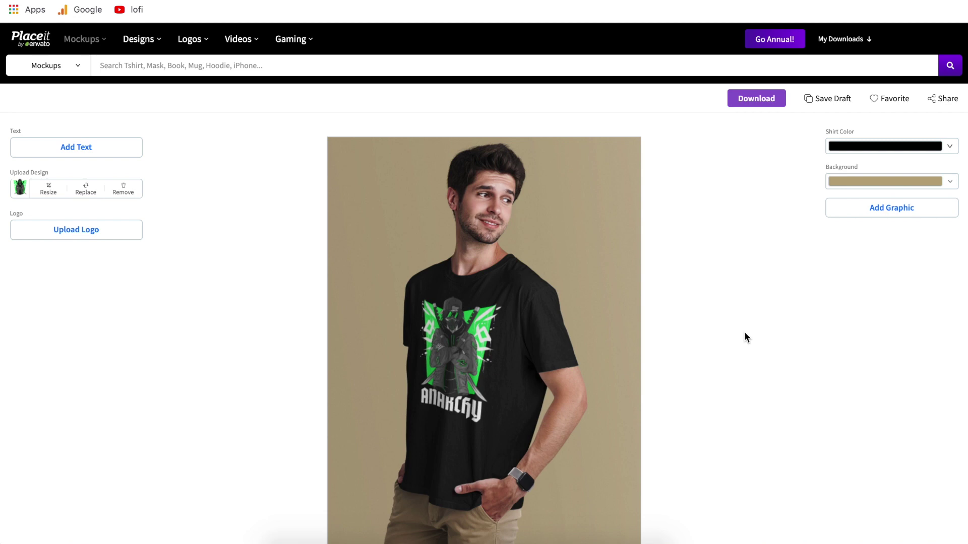
- Download the black T-shirt mockup as a PNG and open the downloaded file
left_click(766, 98)
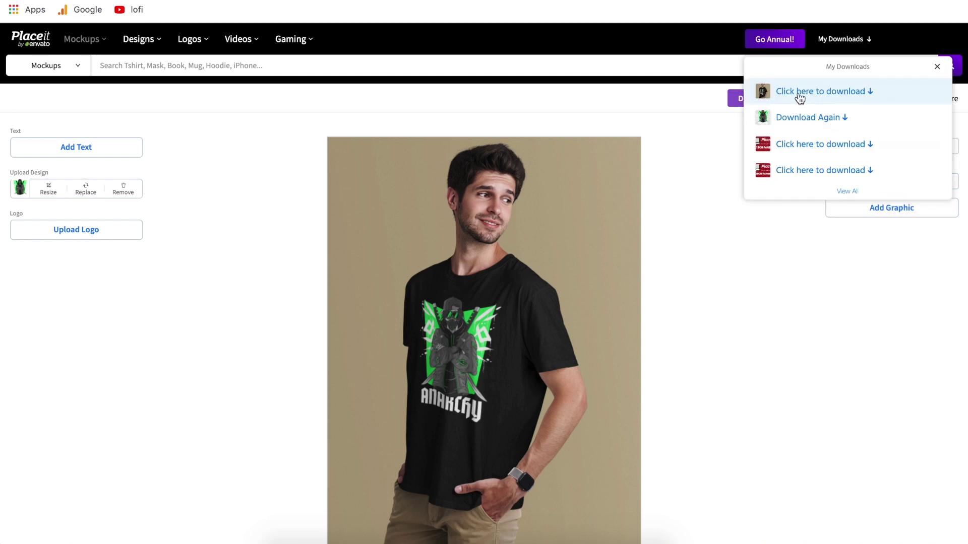
left_click(821, 95)
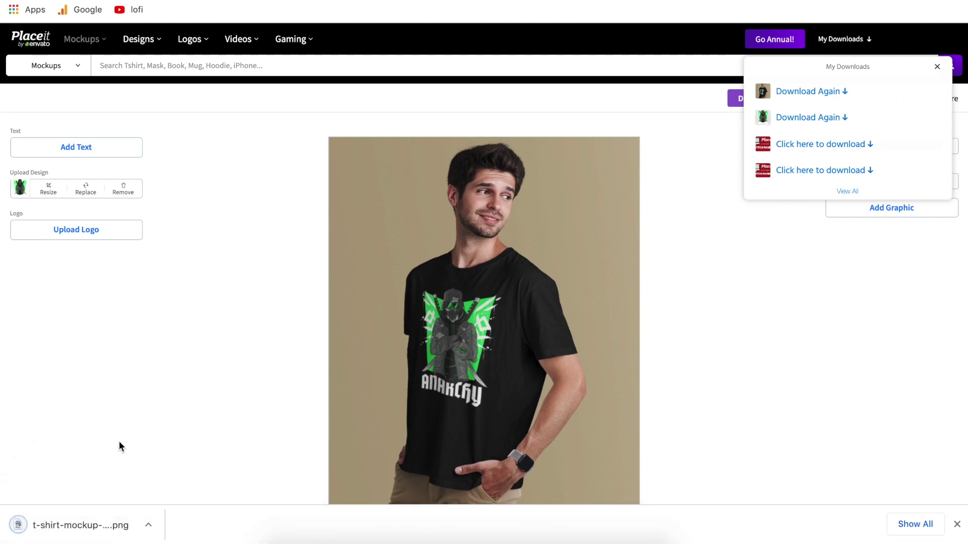
left_click(60, 525)
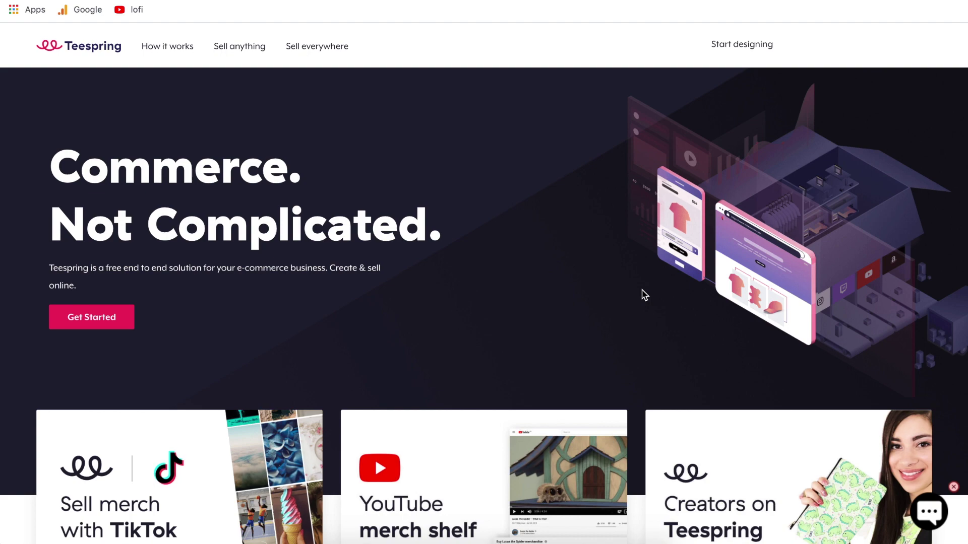
- Scroll up and down through the Teespring homepage
scroll(644, 295, "down", 3)
scroll(642, 294, "up", 3)
scroll(614, 271, "down", 5)
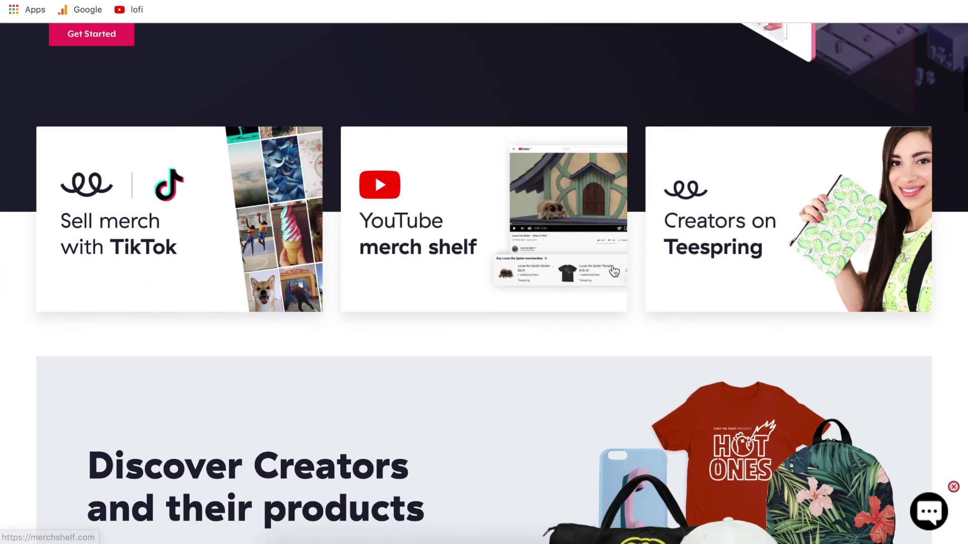
scroll(611, 270, "up", 5)
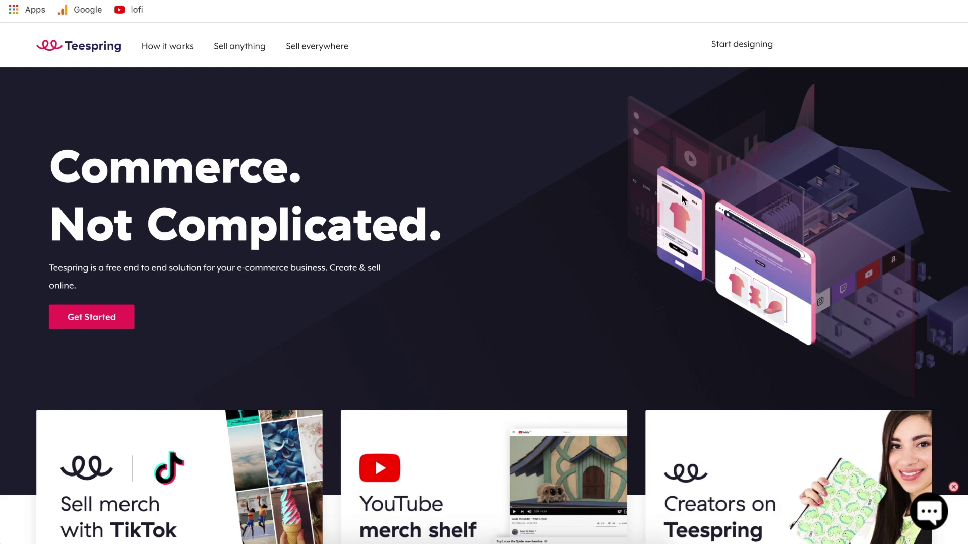
scroll(683, 200, "down", 20)
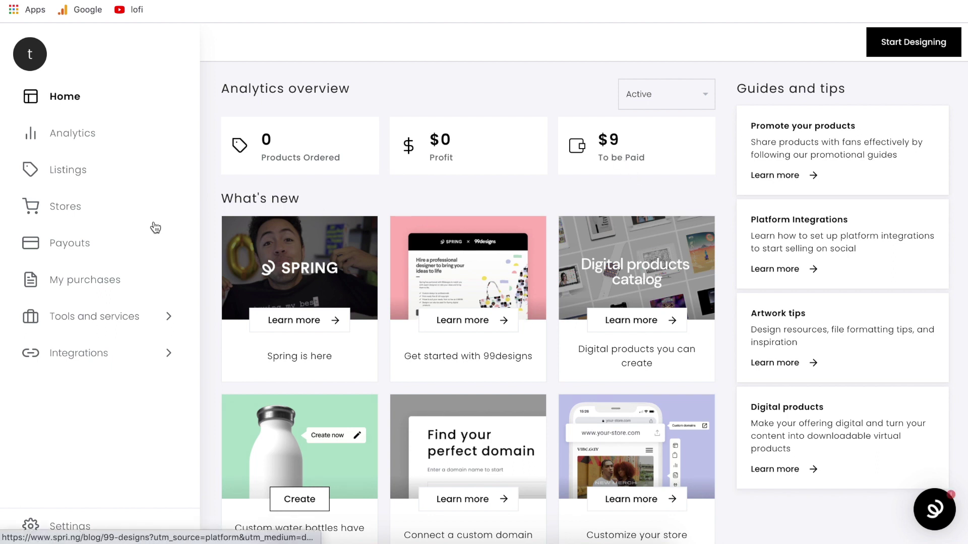
- Open the Payouts page showing $9.35 ready to be paid out and the payout history
left_click(53, 248)
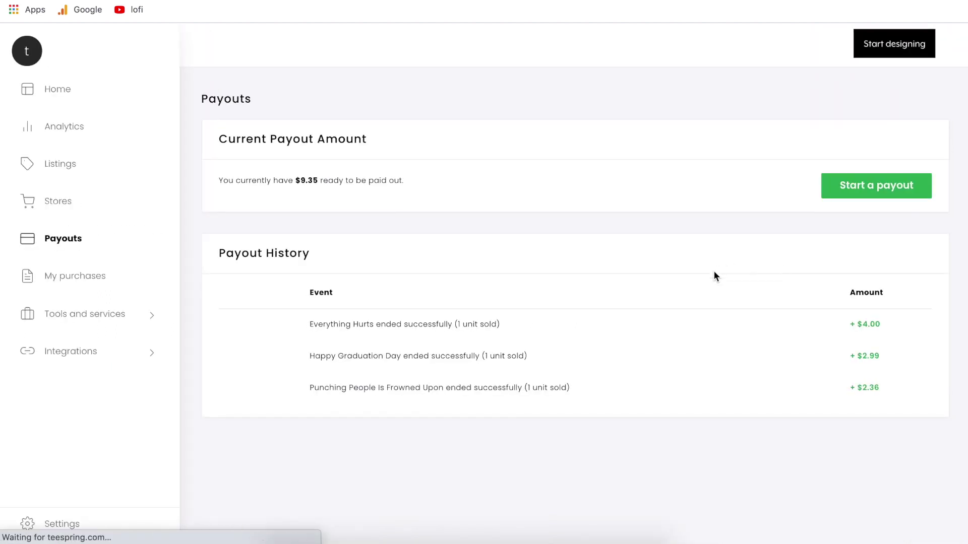